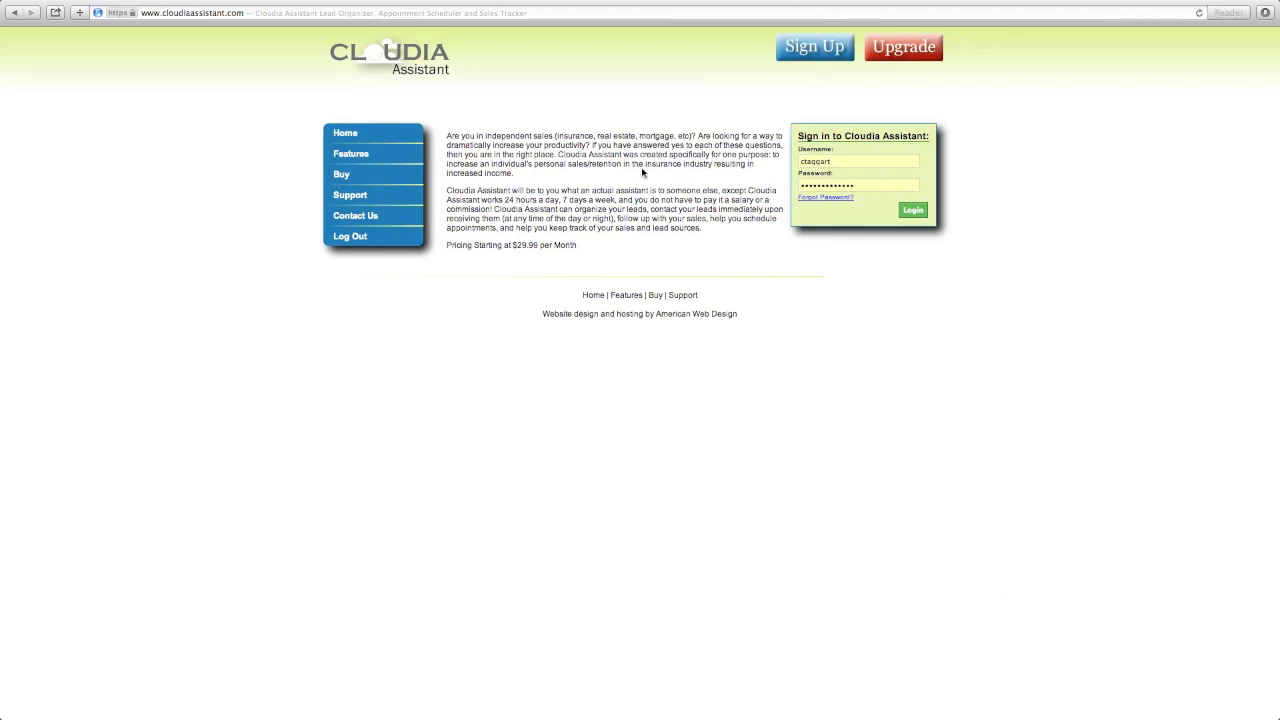
Step: Sign in with the prefilled credentials and look over the subfolders of the Dental Leads folder
{"action": "left_click", "coordinate": [906, 213]}
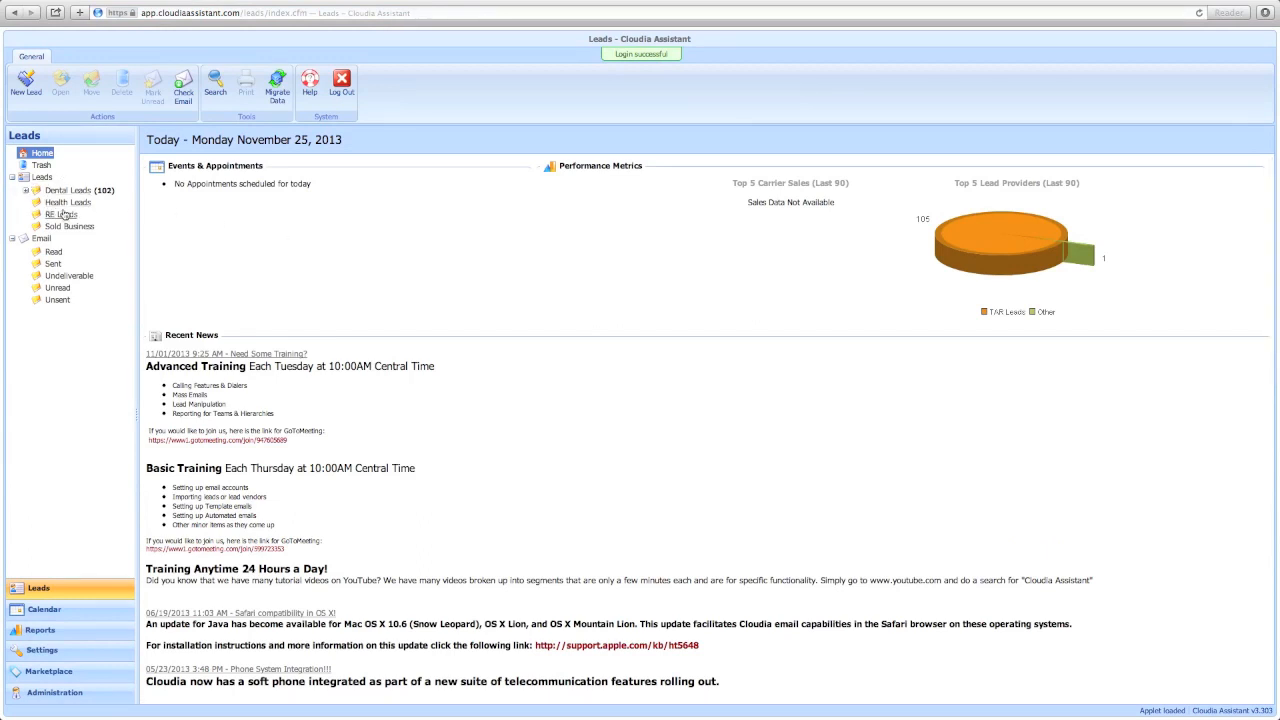
{"action": "left_click", "coordinate": [26, 190]}
{"action": "left_click", "coordinate": [27, 191]}
{"action": "left_click", "coordinate": [26, 190]}
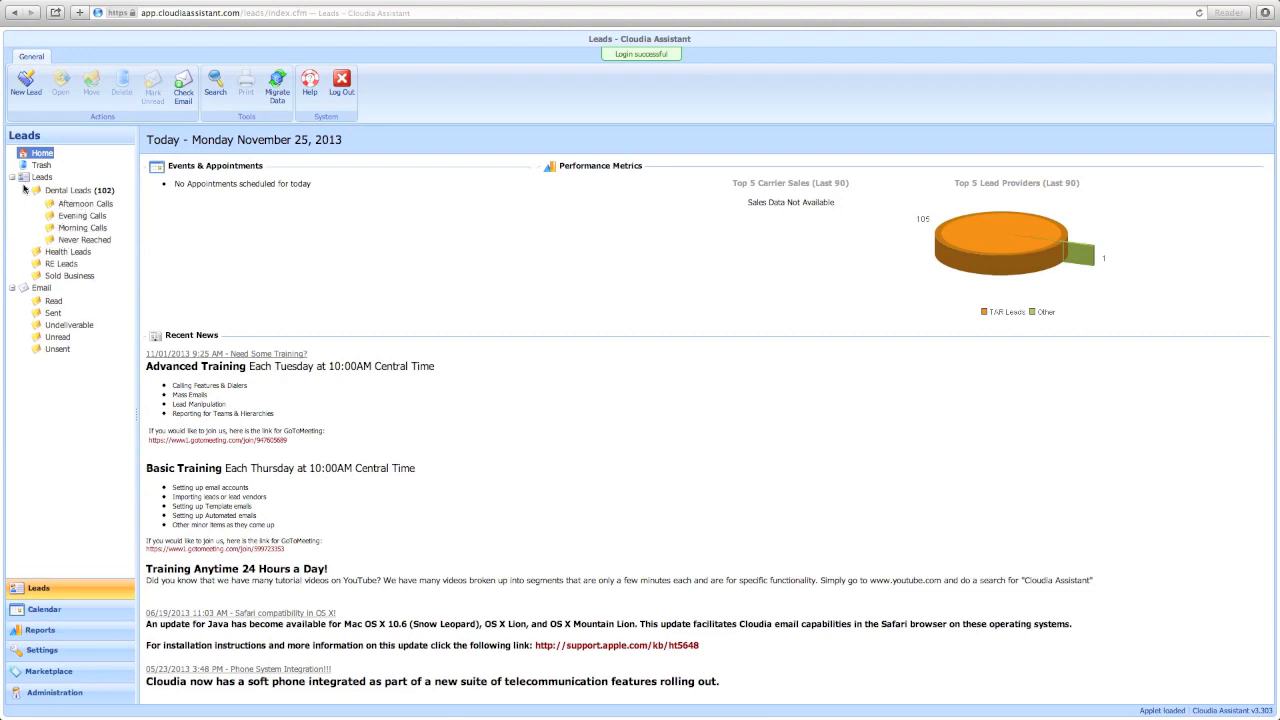
{"action": "left_click", "coordinate": [25, 190]}
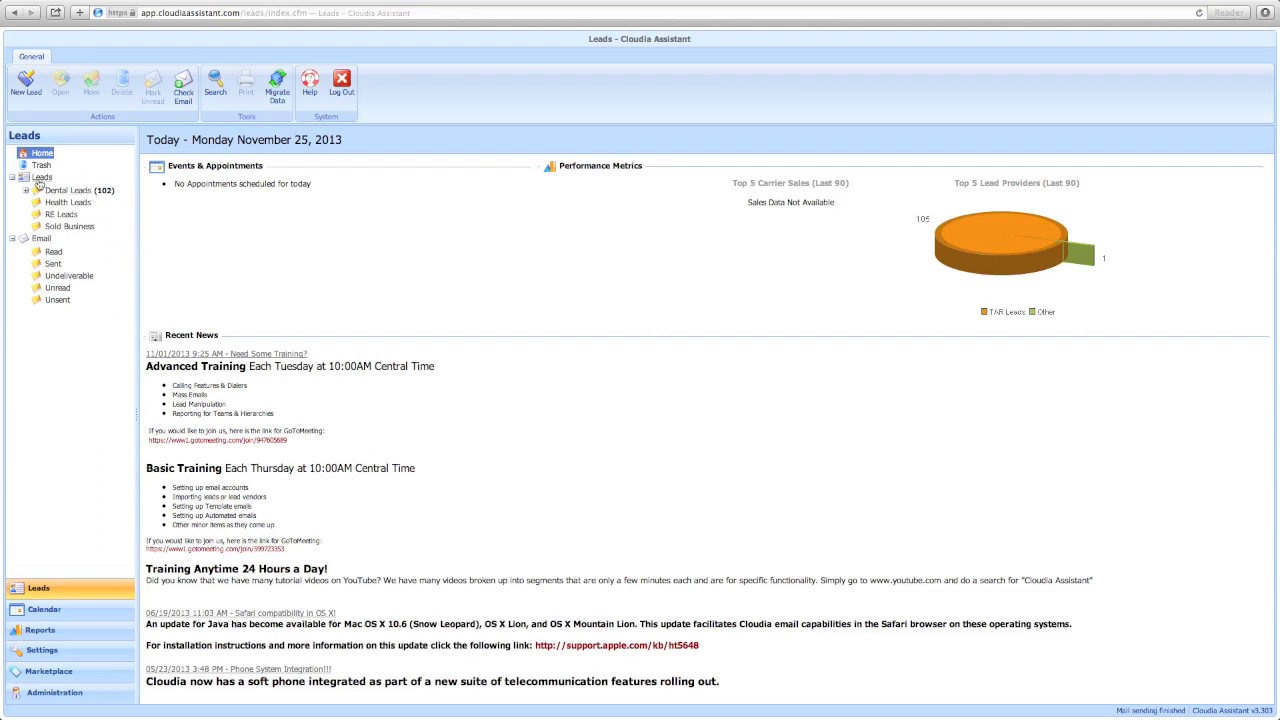
Step: Look over the Health Leads folder, the folder options for Leads, and the main Leads inbox
{"action": "left_click", "coordinate": [64, 205]}
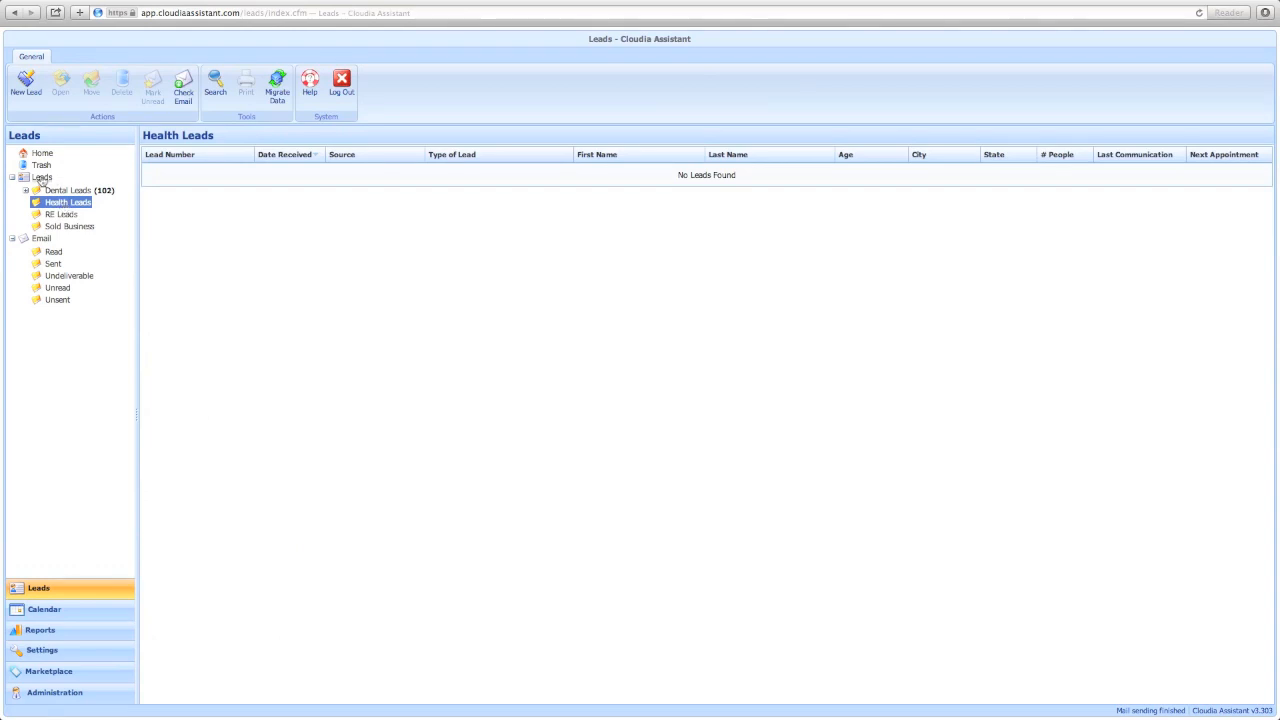
{"action": "left_click", "coordinate": [13, 178]}
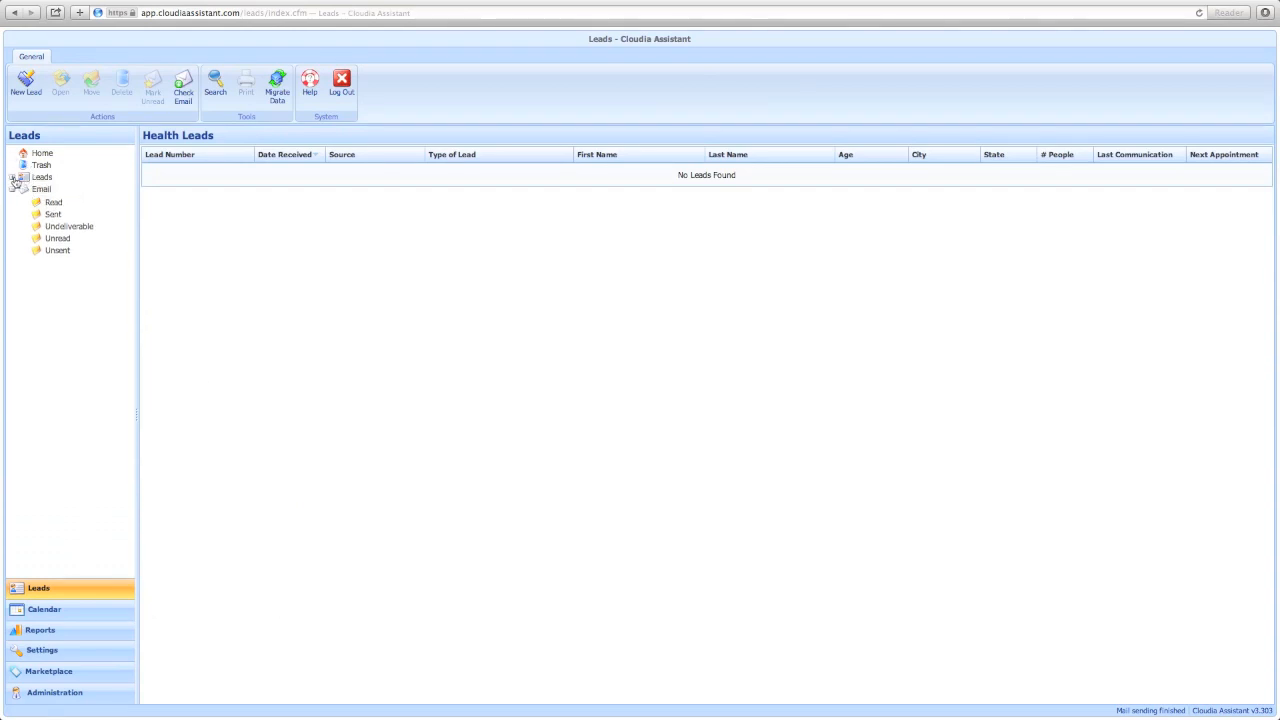
{"action": "left_click", "coordinate": [12, 190]}
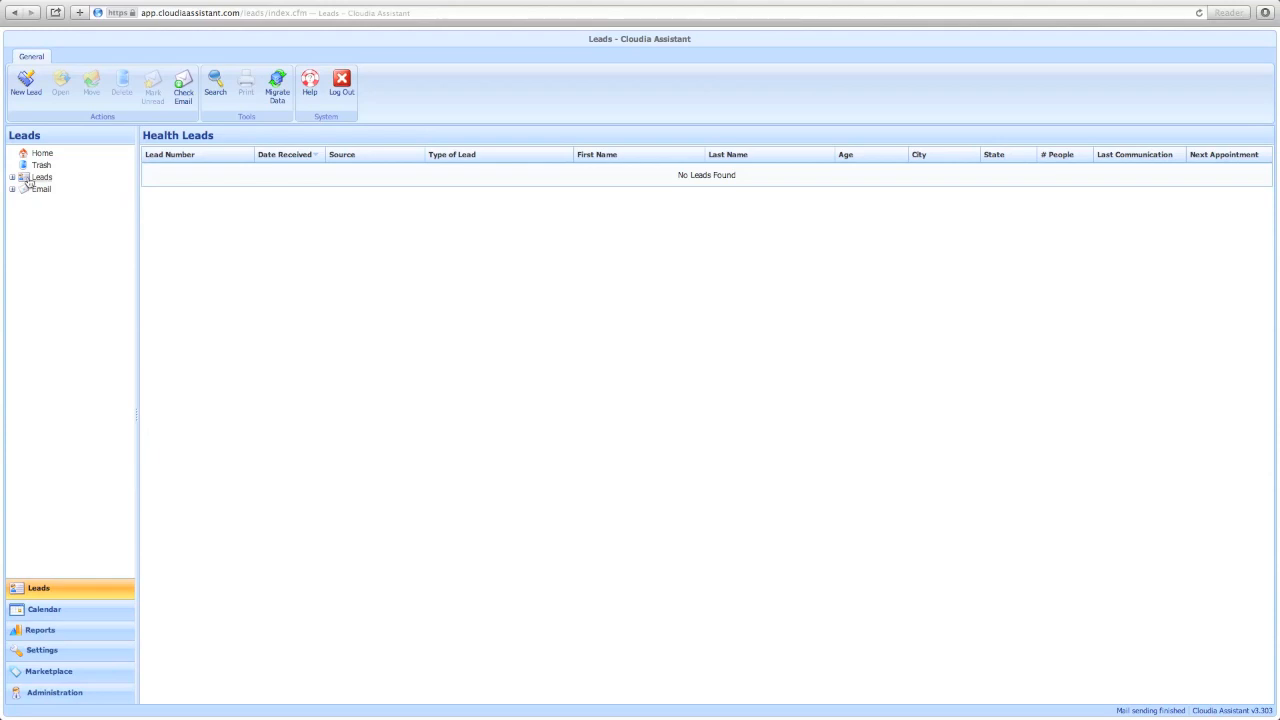
{"action": "right_click", "coordinate": [29, 179]}
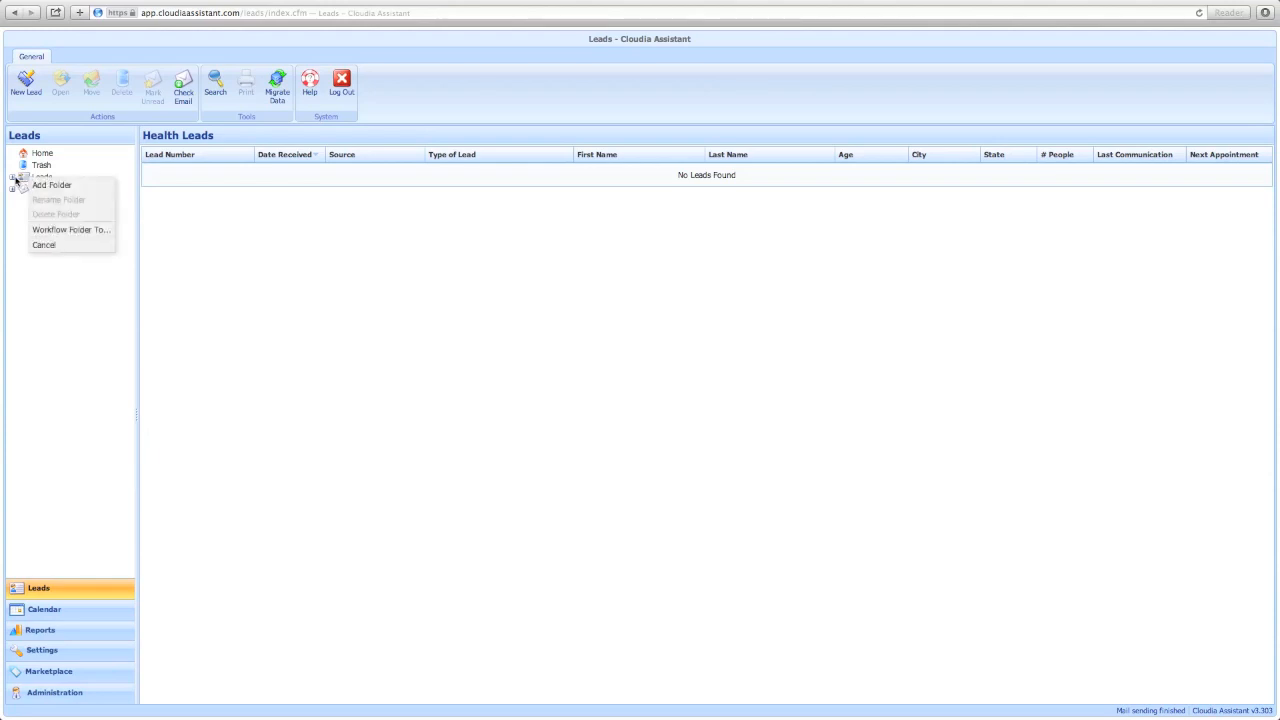
{"action": "left_click", "coordinate": [12, 178]}
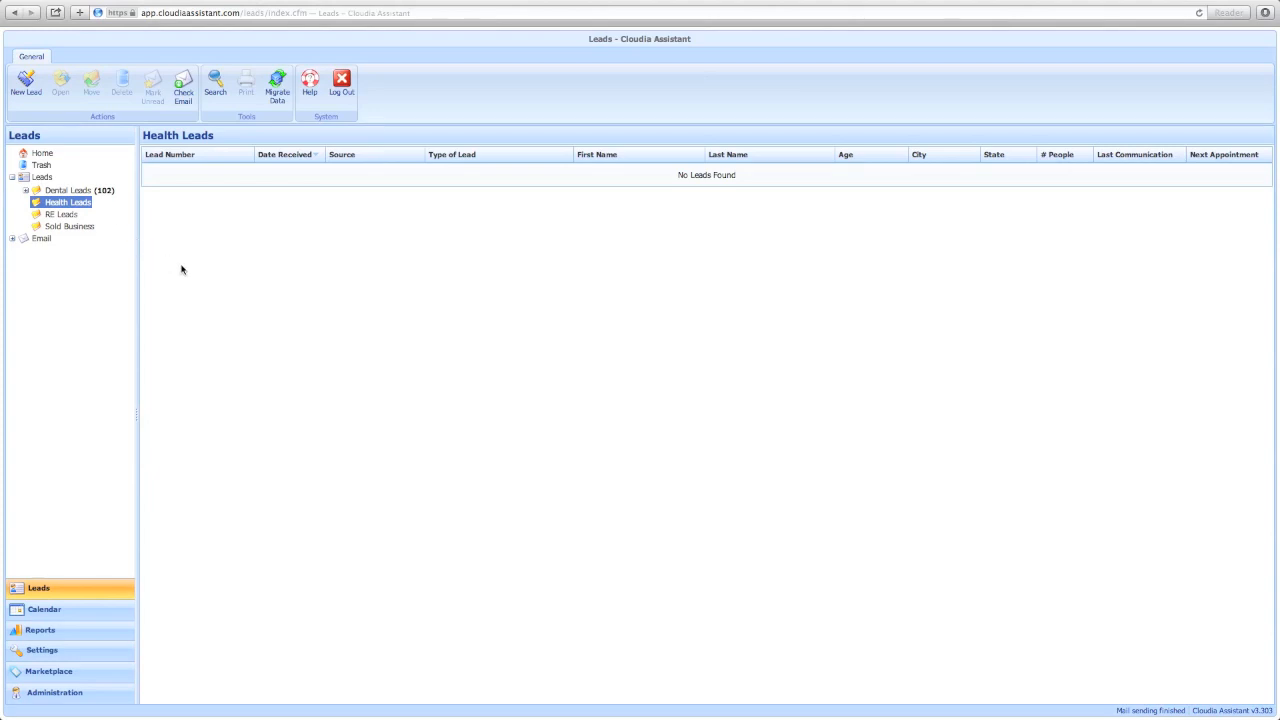
{"action": "left_click", "coordinate": [44, 178]}
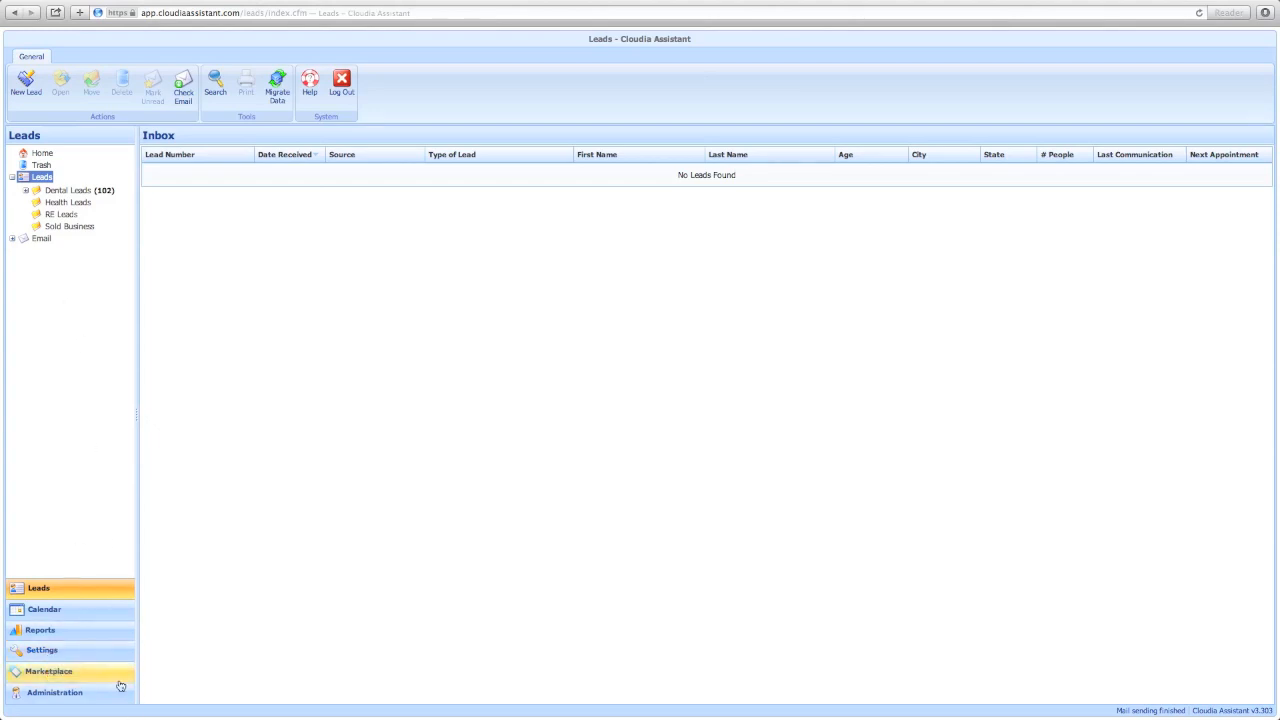
Step: Go to the lead folder filtering settings and open the existing "TAR Leads to dental folder" filter
{"action": "left_click", "coordinate": [93, 650]}
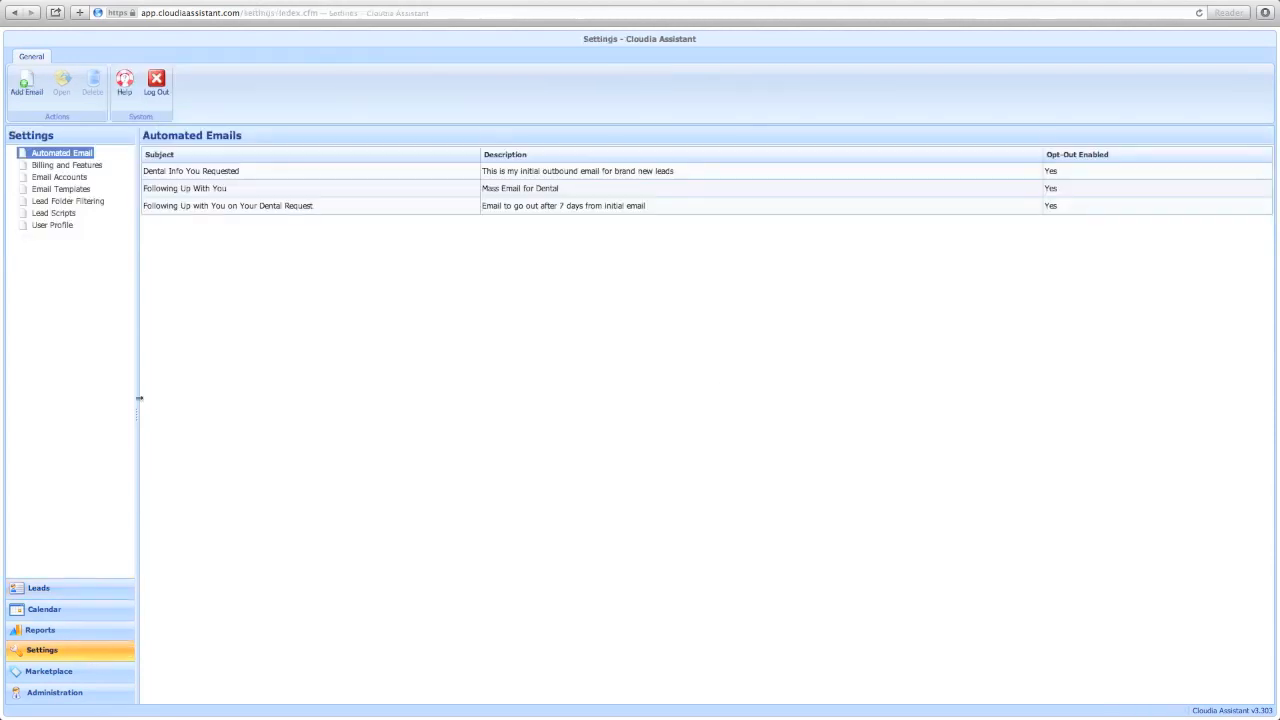
{"action": "left_click", "coordinate": [72, 205]}
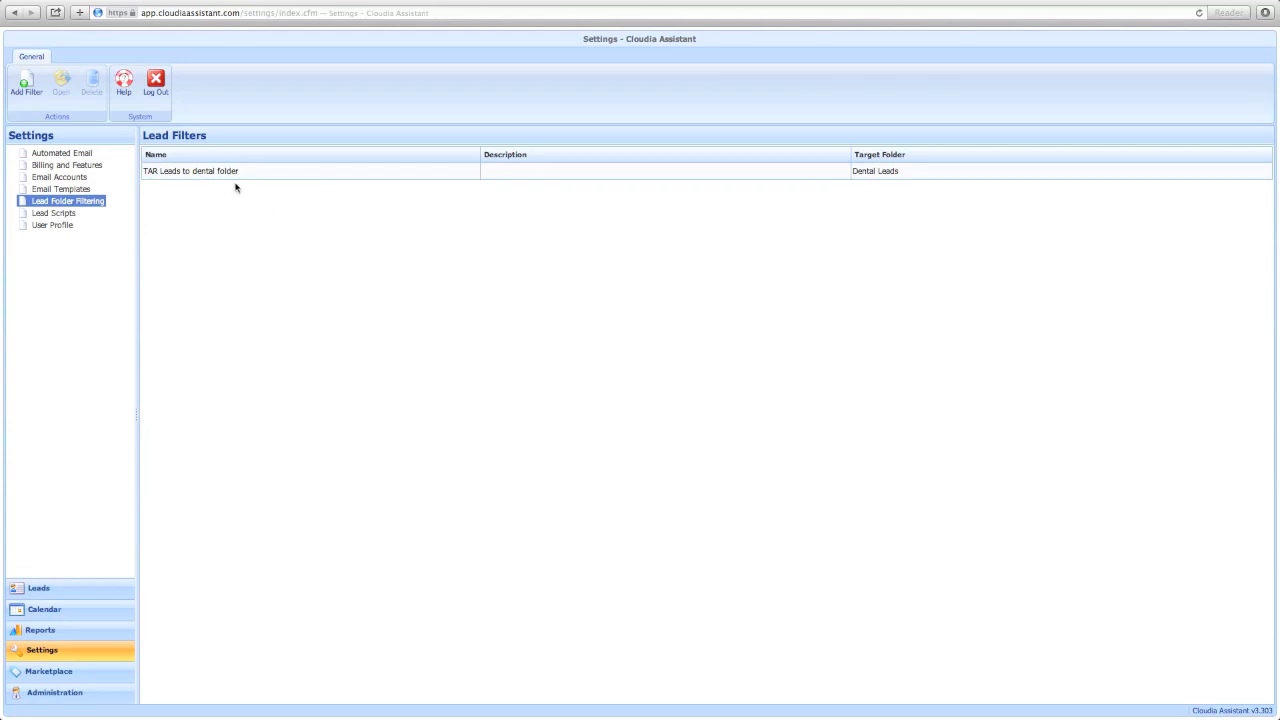
{"action": "left_click", "coordinate": [221, 171]}
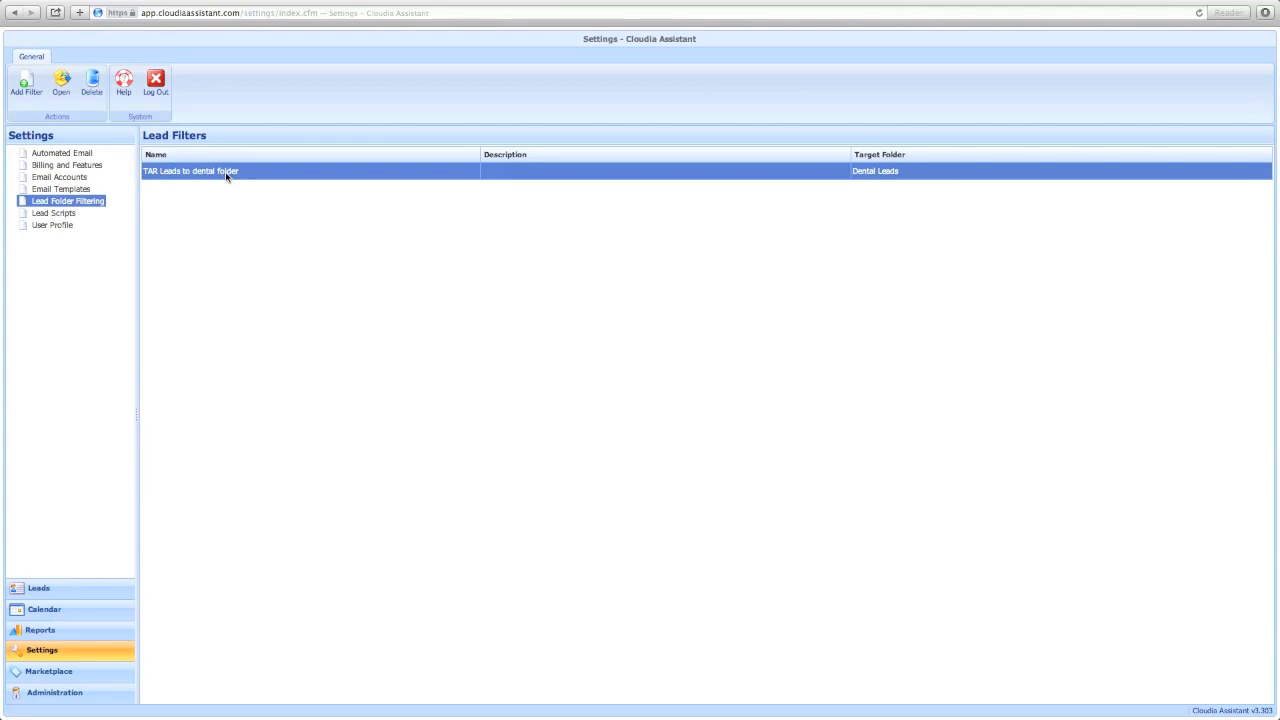
{"action": "double_click", "coordinate": [226, 173]}
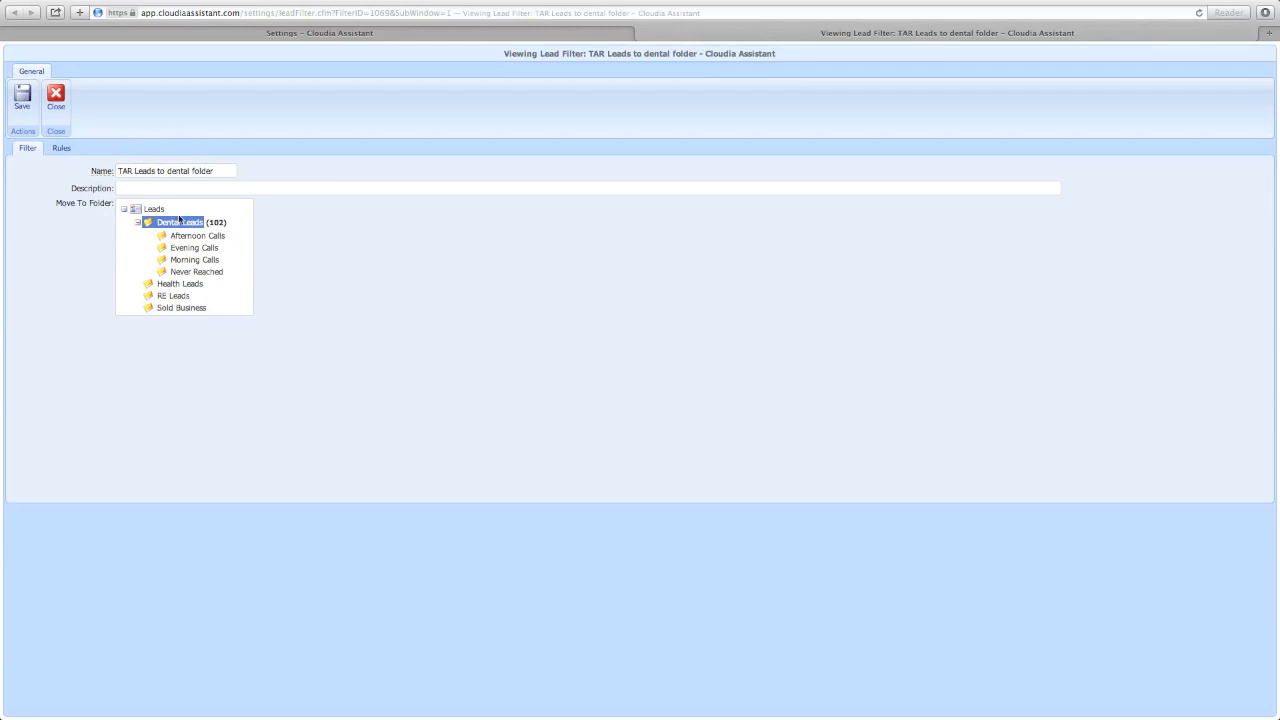
Step: Examine the dental filter's rule, available rule properties and target folder, and close the filter
{"action": "left_click", "coordinate": [61, 148]}
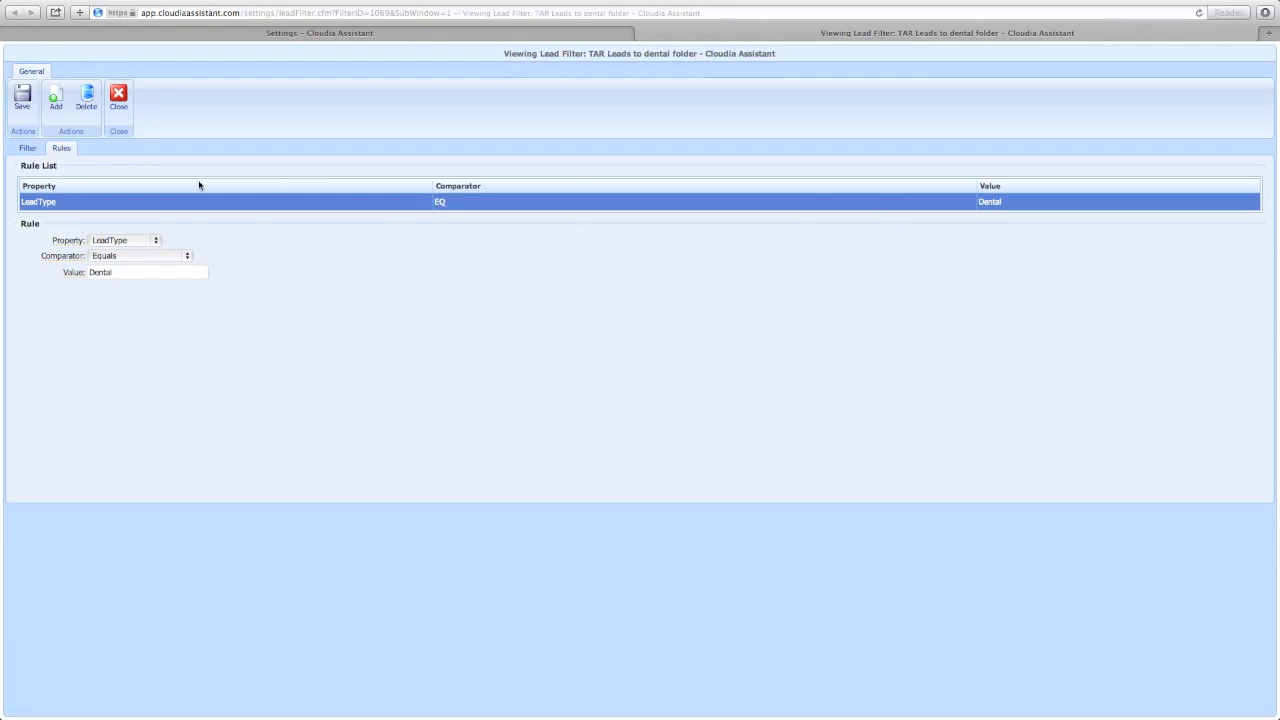
{"action": "left_click", "coordinate": [157, 244]}
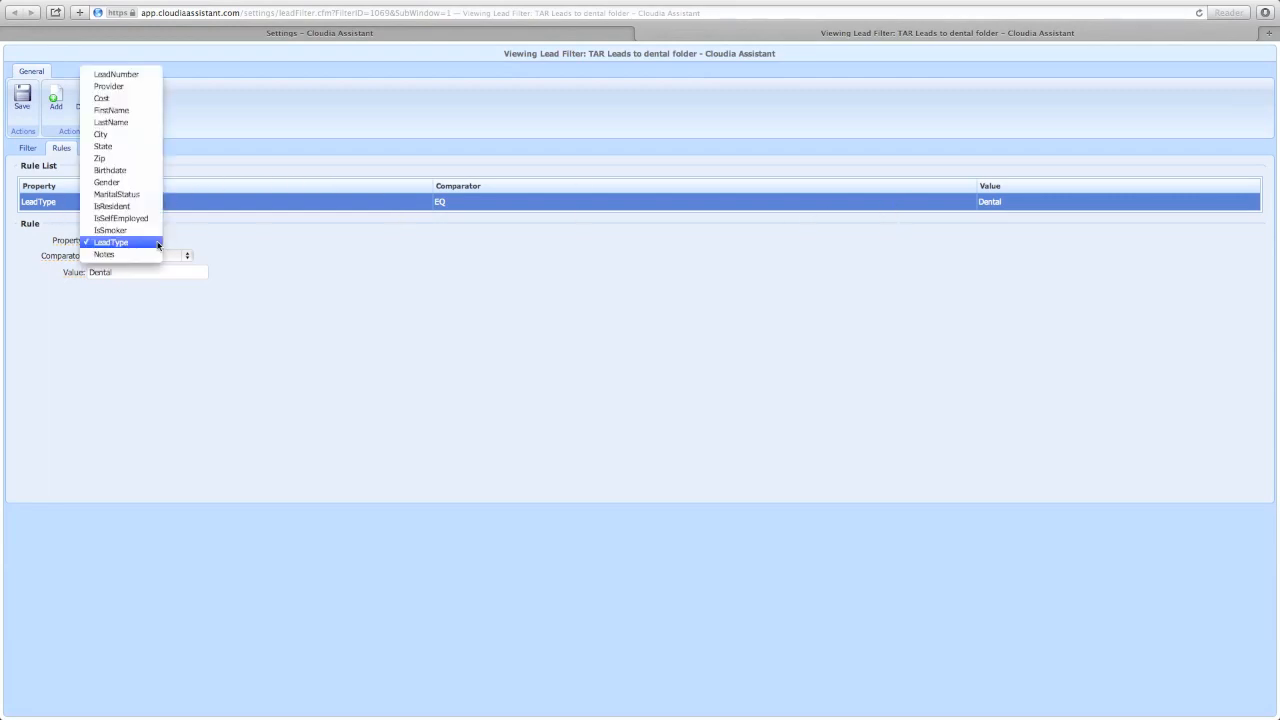
{"action": "left_click", "coordinate": [204, 242]}
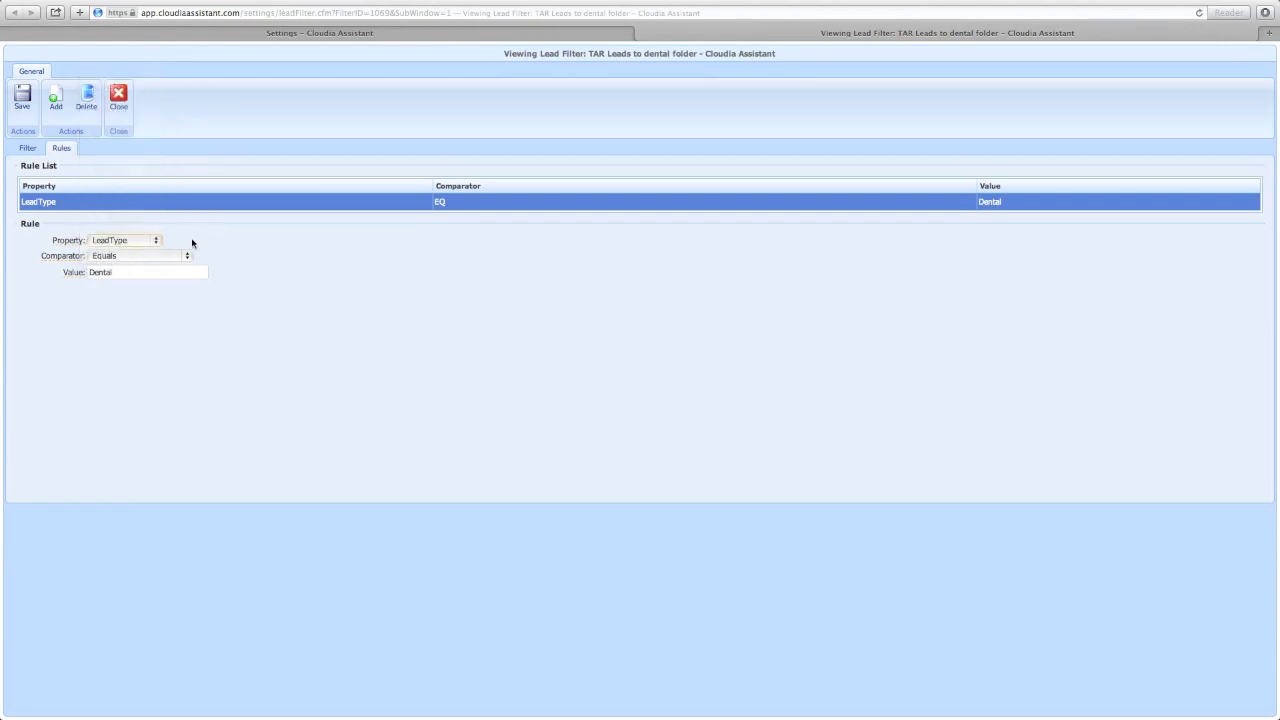
{"action": "left_click", "coordinate": [30, 149]}
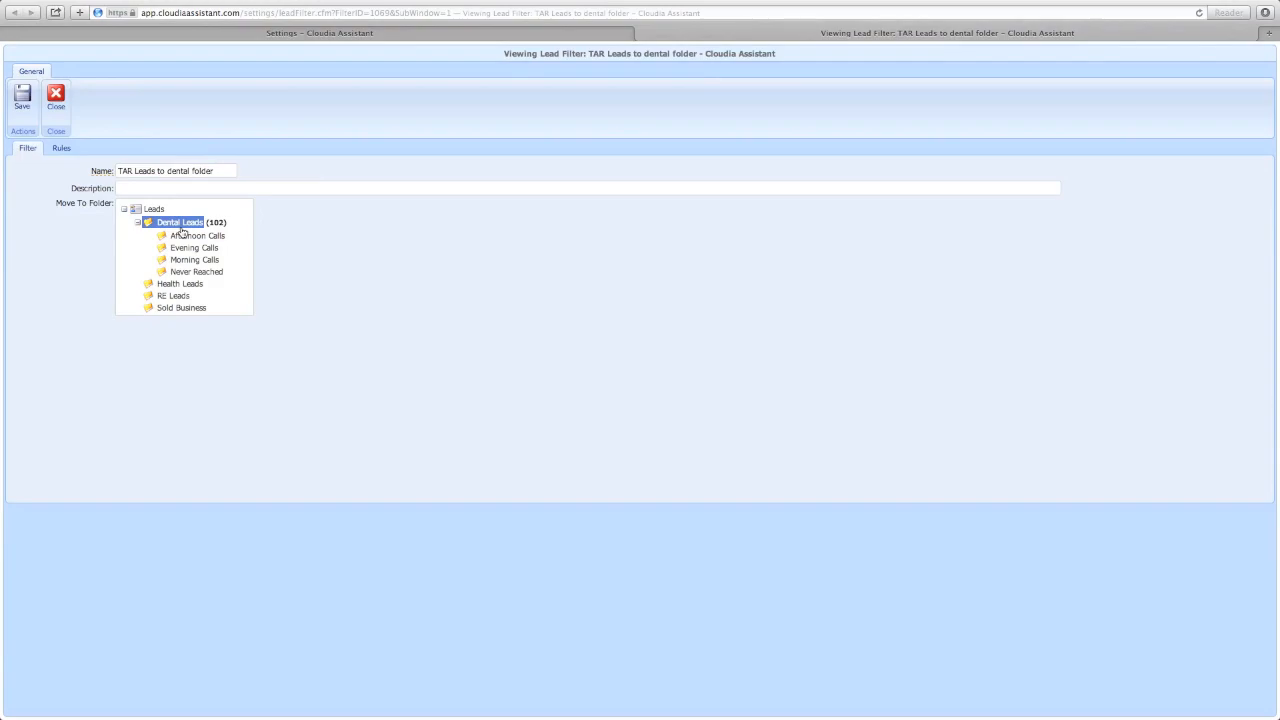
{"action": "left_click", "coordinate": [57, 103]}
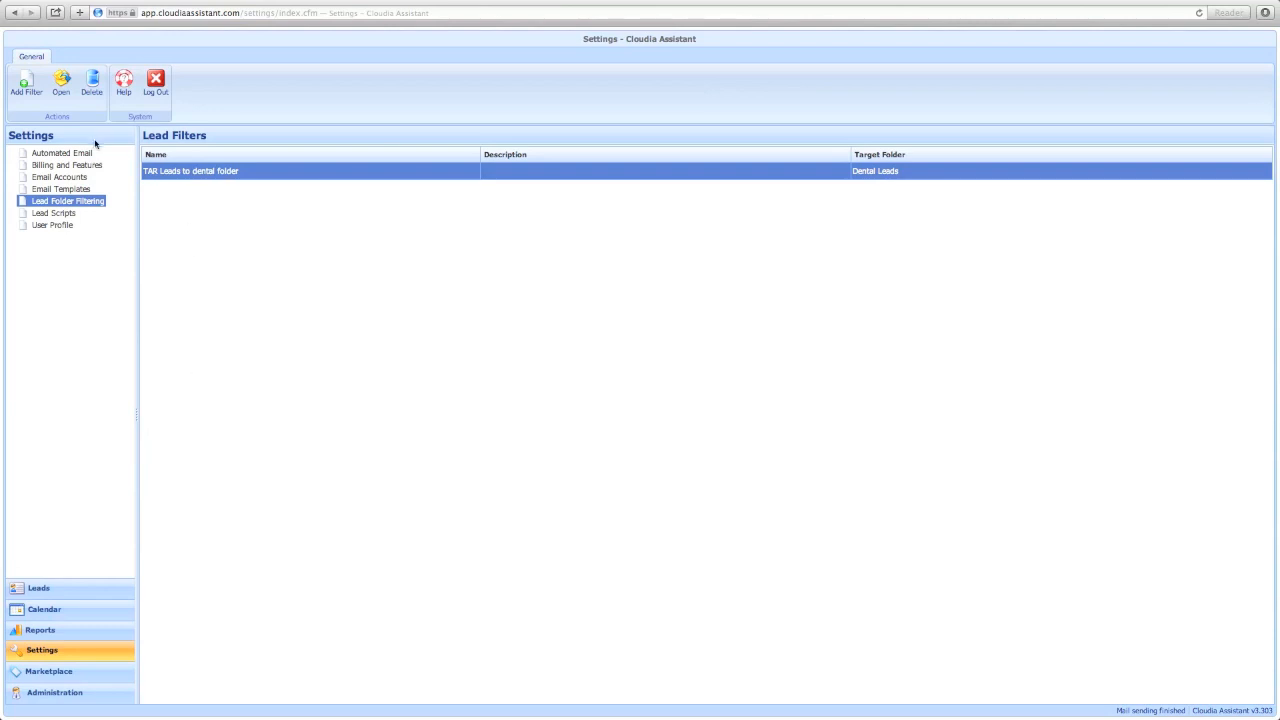
Step: Start a new lead filter and name it "Allwebleads to the Health Leads Folder"
{"action": "left_click", "coordinate": [24, 87]}
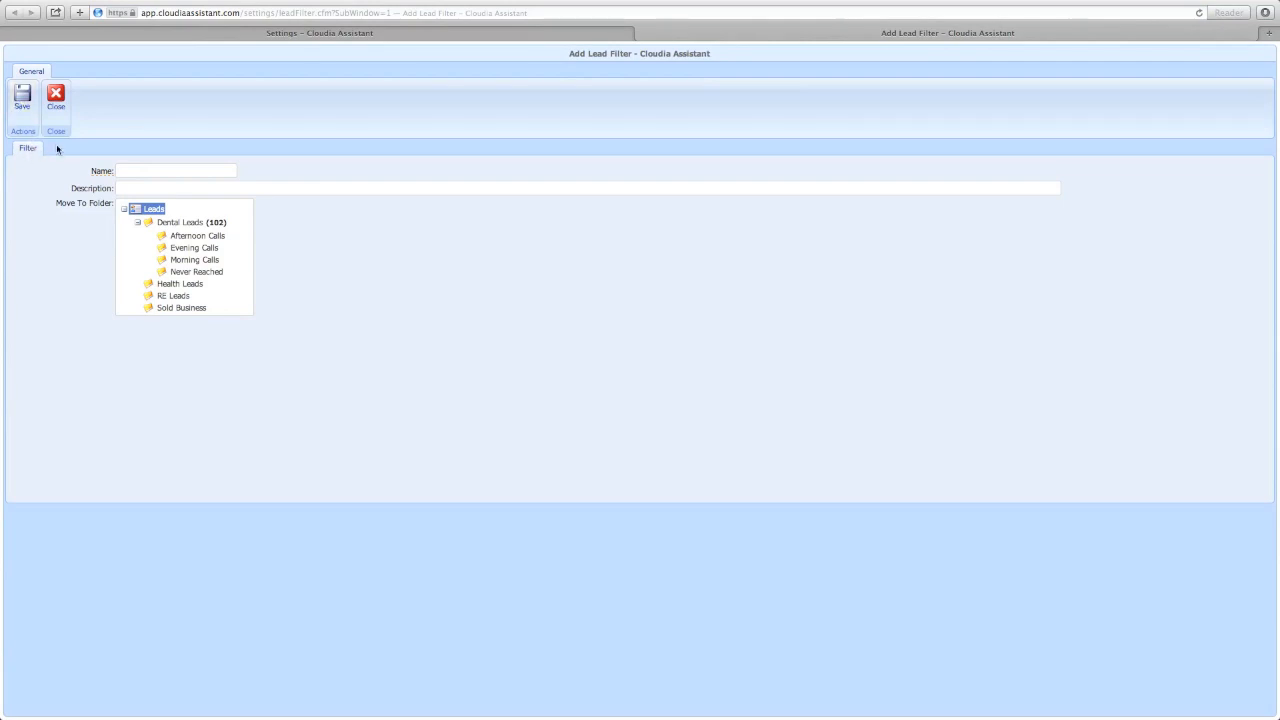
{"action": "left_click", "coordinate": [174, 172]}
{"action": "type", "text": "Allweble"}
{"action": "type", "text": "ads to the Health"}
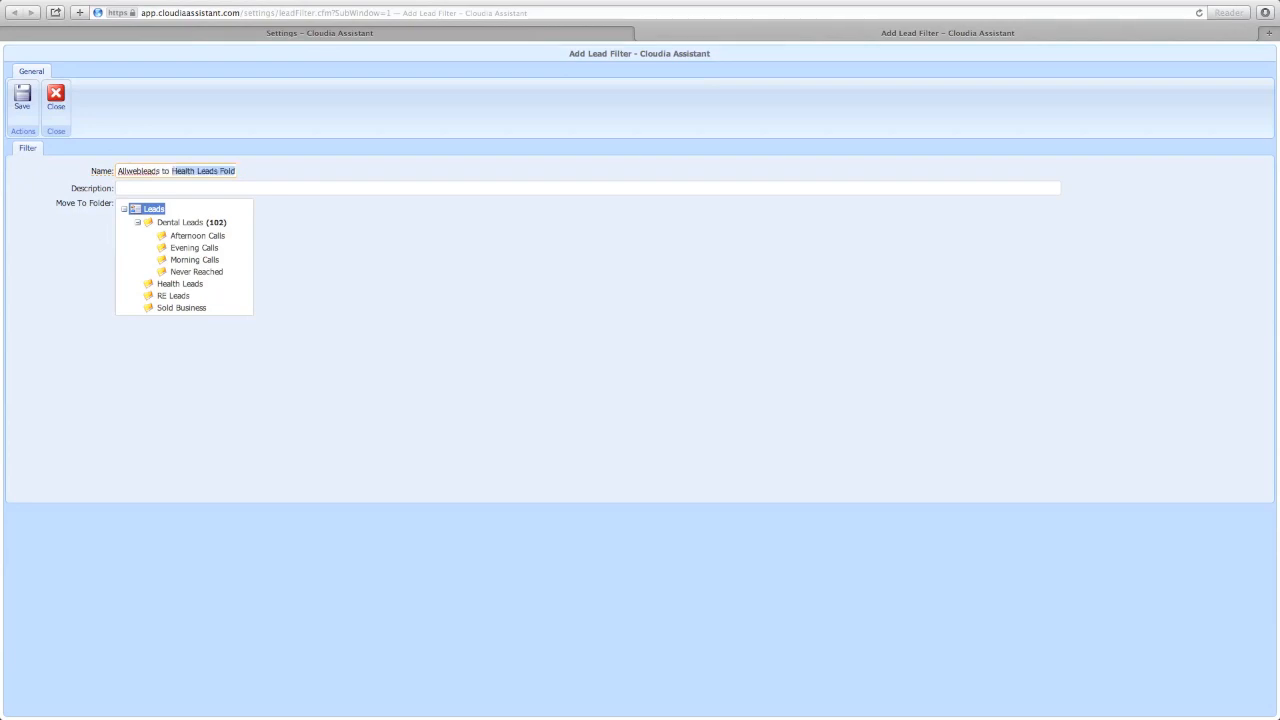
{"action": "type", "text": " Leads Folder"}
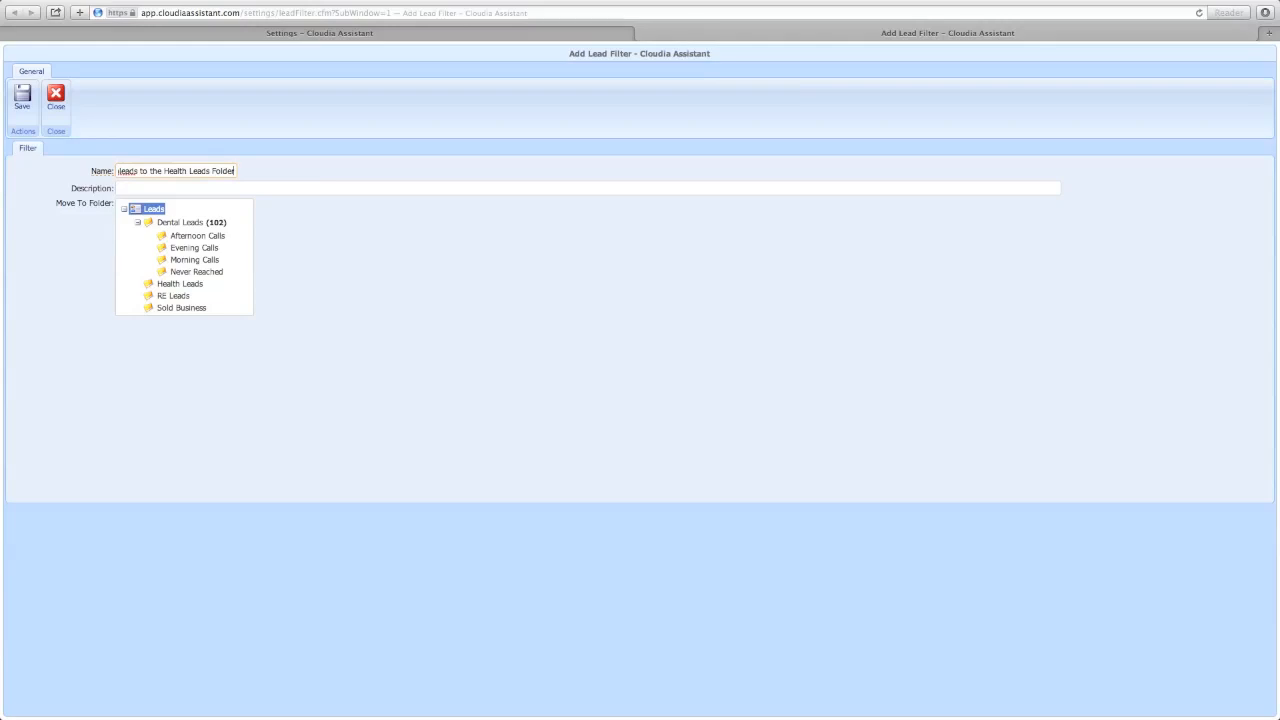
Step: Describe the filter as "This rule sends leads from AWL to the Health Leads Folder", target the Health Leads folder, and save it
{"action": "left_click", "coordinate": [158, 186]}
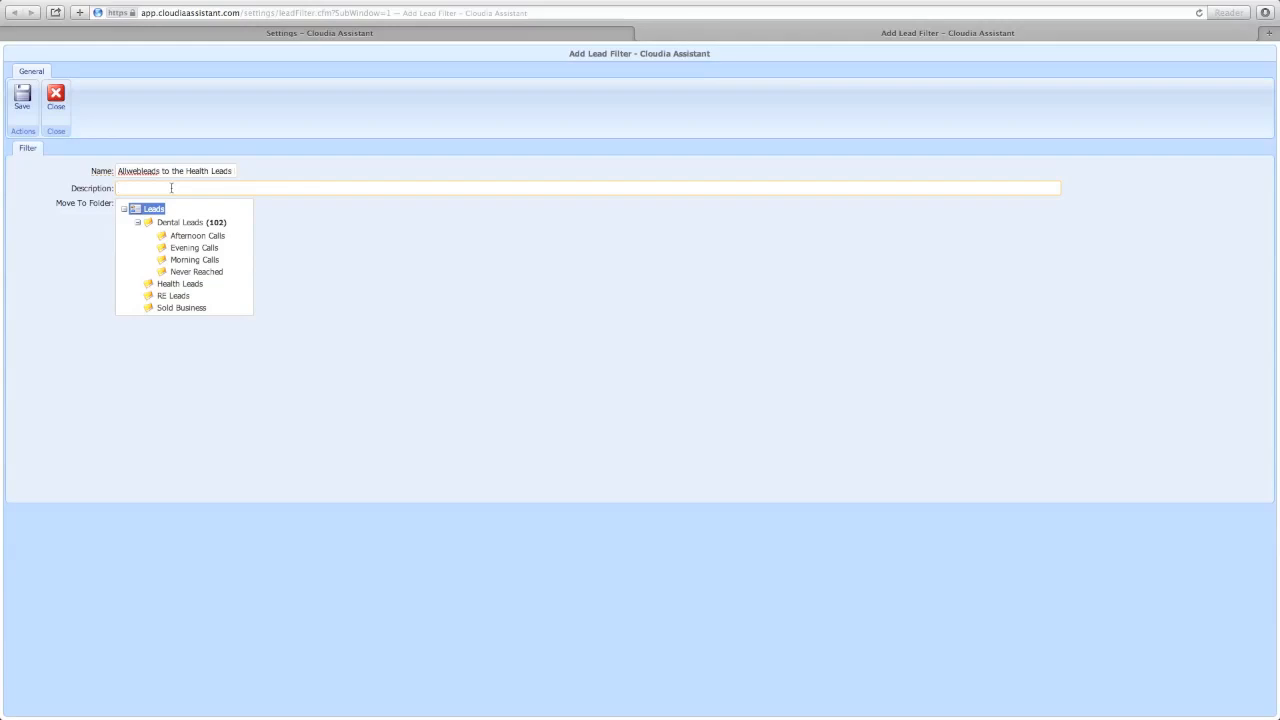
{"action": "type", "text": "This rule sends leads from AWL to the Health Le"}
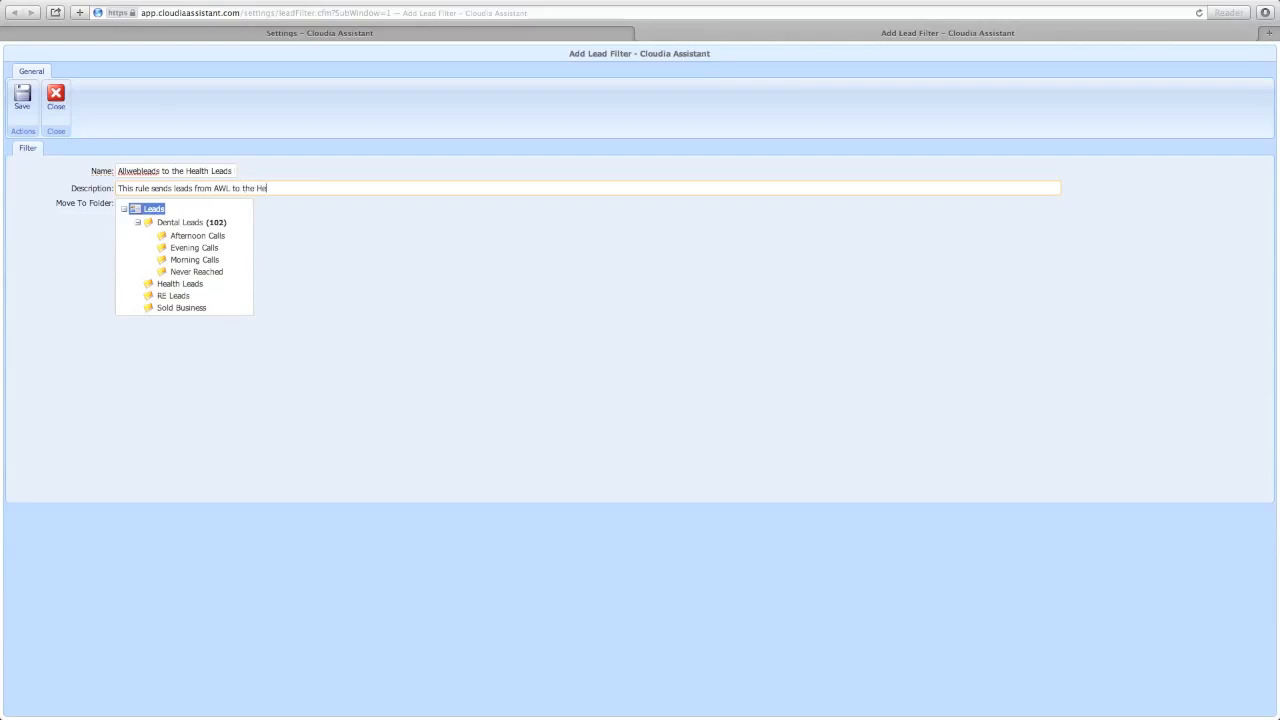
{"action": "type", "text": "ads Folder"}
{"action": "left_click", "coordinate": [192, 287]}
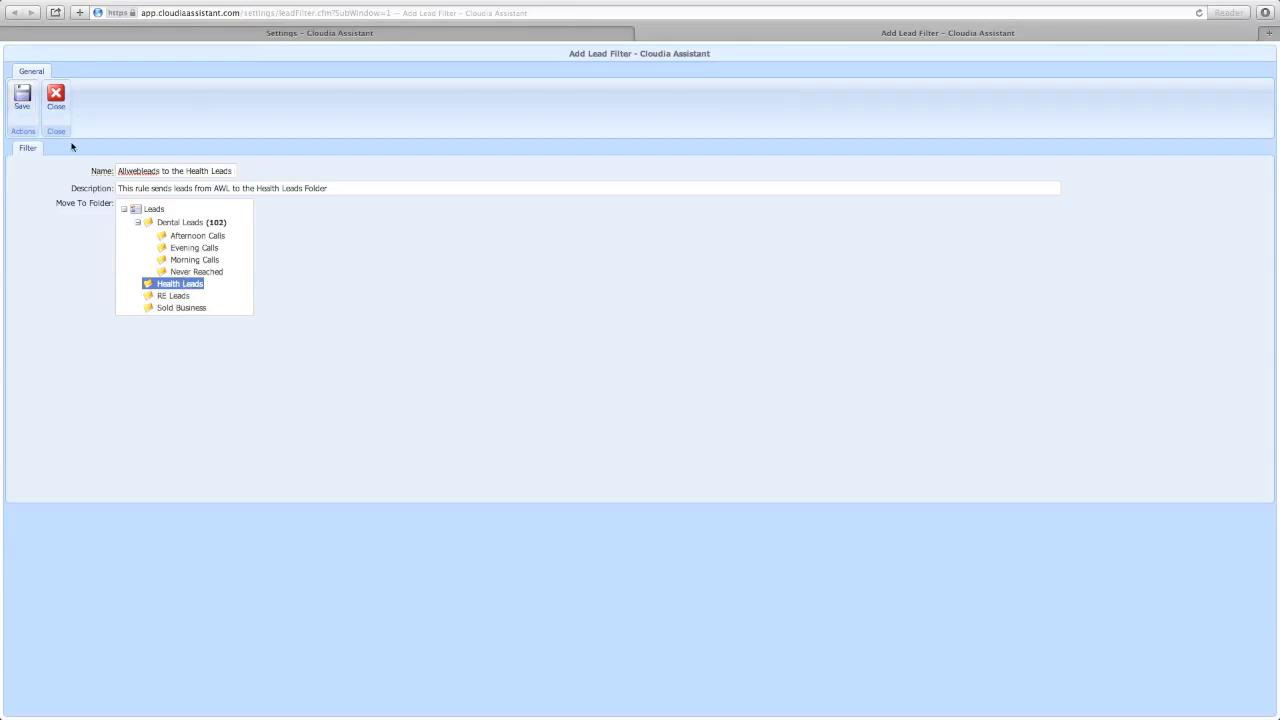
{"action": "left_click", "coordinate": [26, 104]}
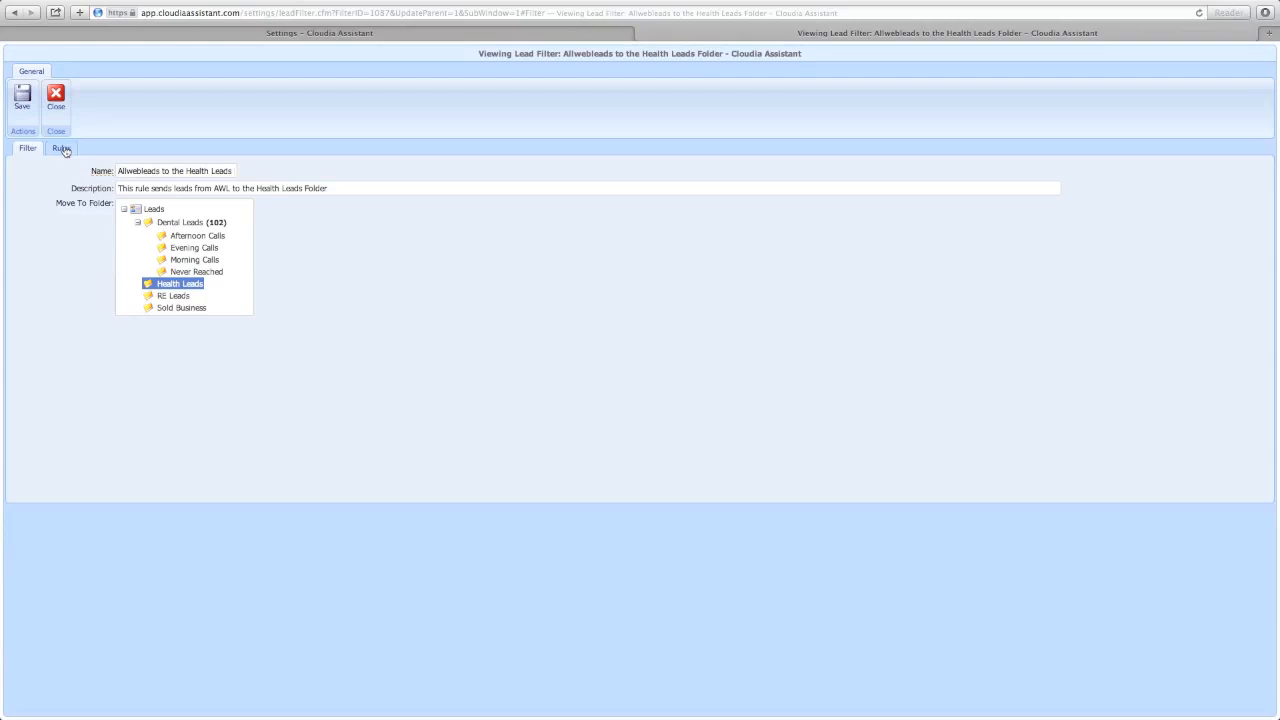
Step: Add a rule to the new filter with property Provider, comparator Equals and value Allwebleads
{"action": "left_click", "coordinate": [62, 148]}
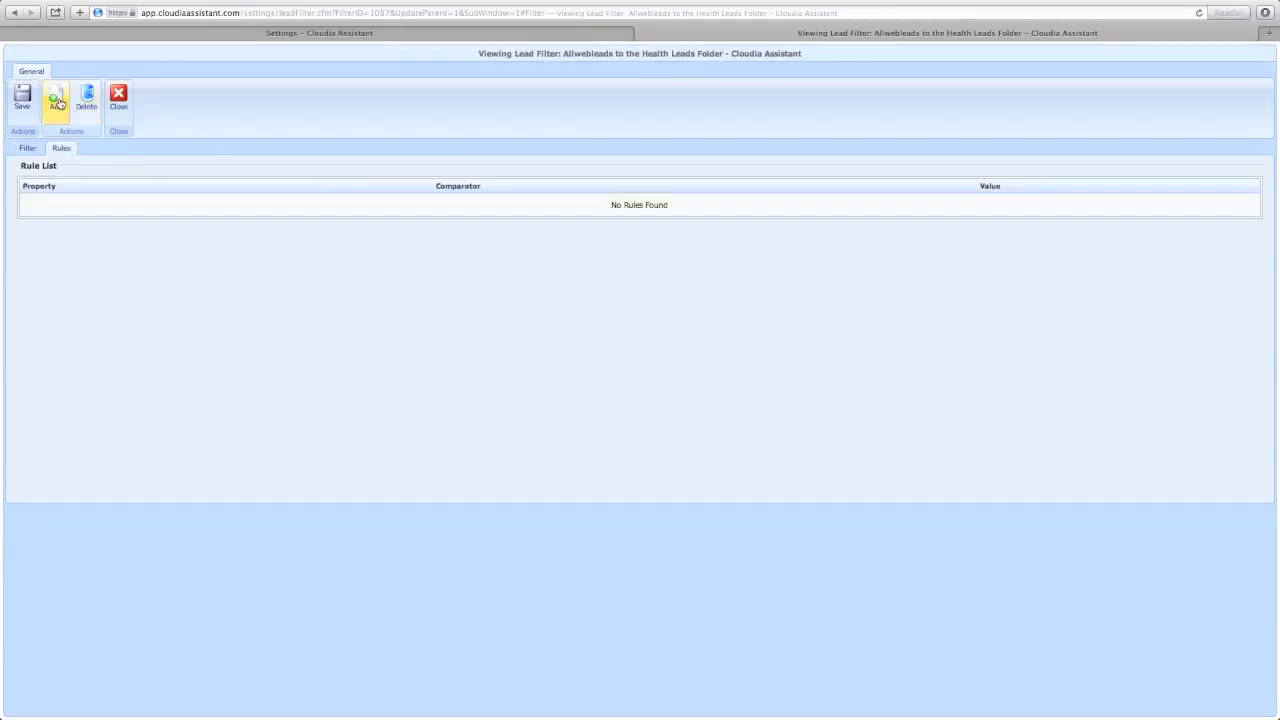
{"action": "left_click", "coordinate": [58, 103]}
{"action": "left_click", "coordinate": [627, 352]}
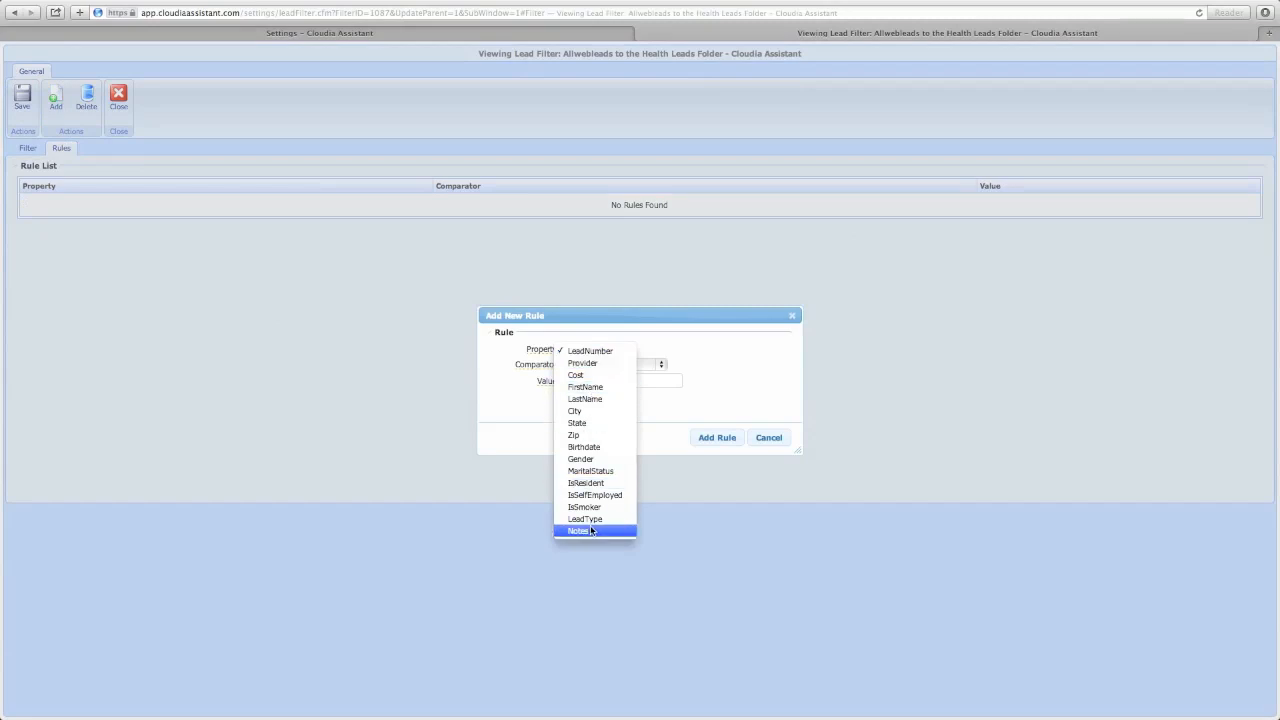
{"action": "left_click", "coordinate": [588, 363]}
{"action": "left_click", "coordinate": [660, 365]}
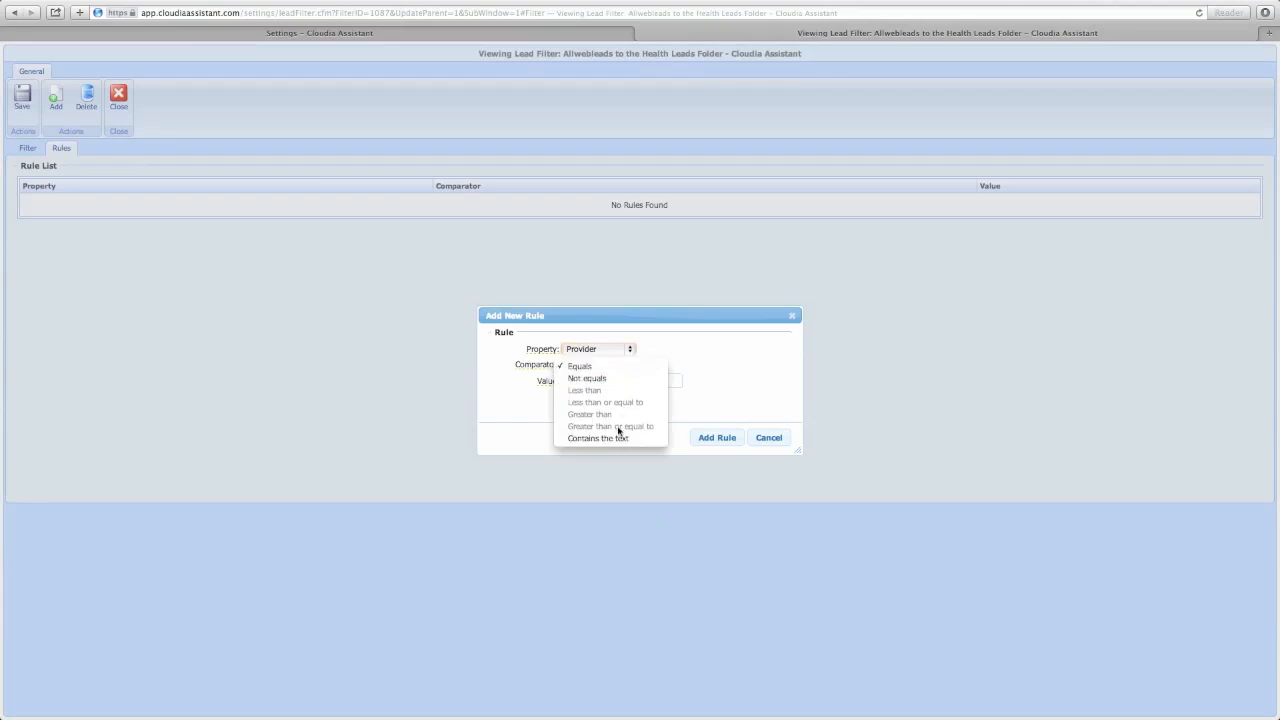
{"action": "left_click", "coordinate": [589, 368]}
{"action": "left_click", "coordinate": [595, 379]}
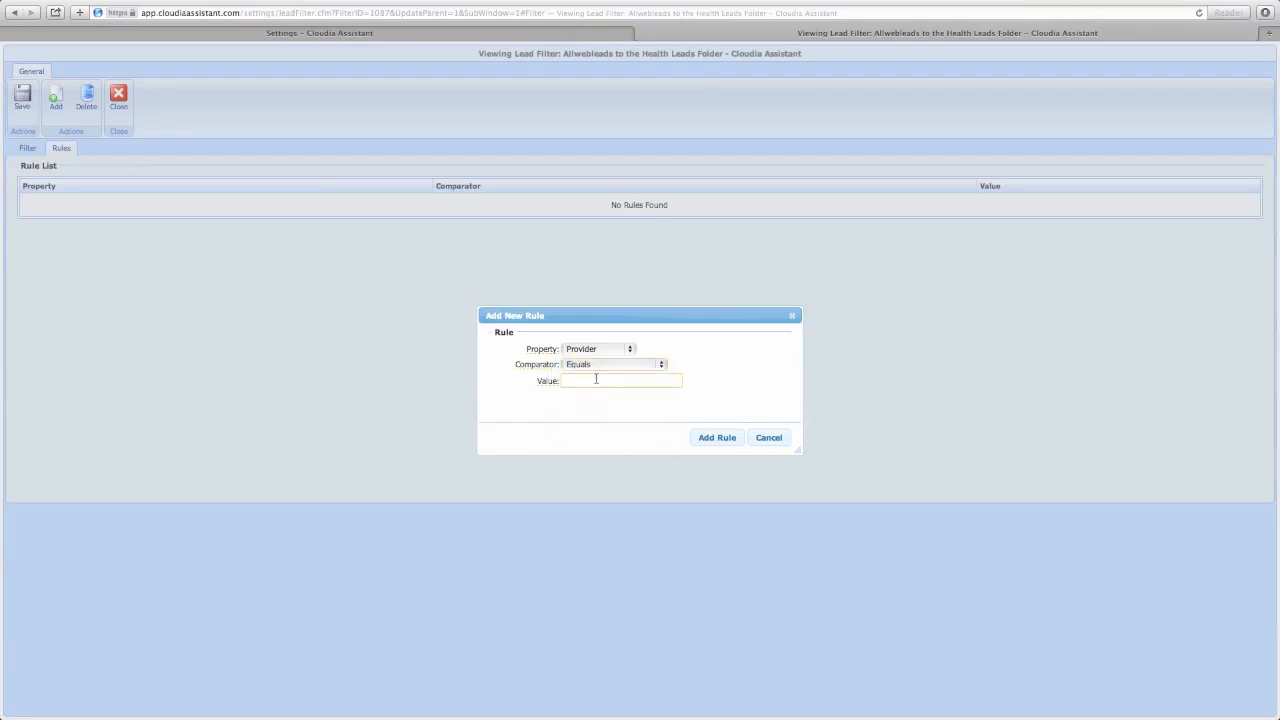
{"action": "type", "text": "Allwebleads"}
{"action": "key", "text": "Right"}
{"action": "left_click", "coordinate": [711, 437]}
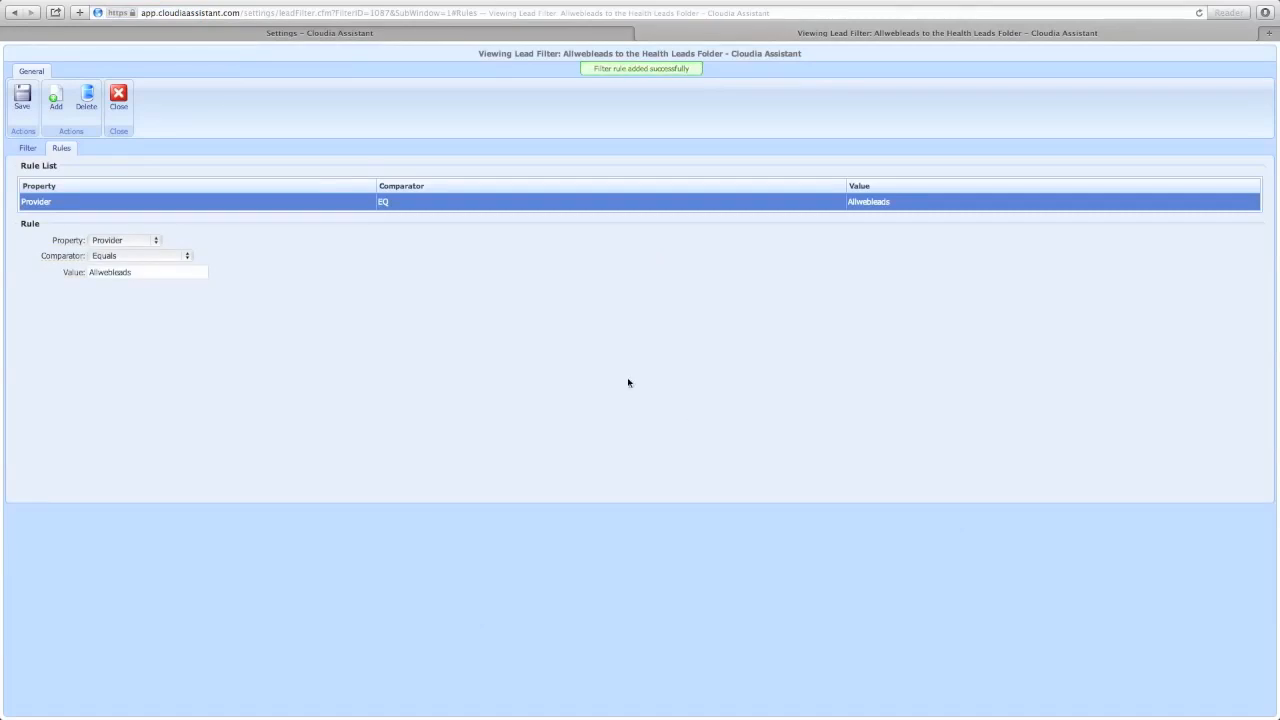
Step: Try the rule with the comparator Contains the text and the value shortened to Allweb
{"action": "left_click", "coordinate": [187, 257]}
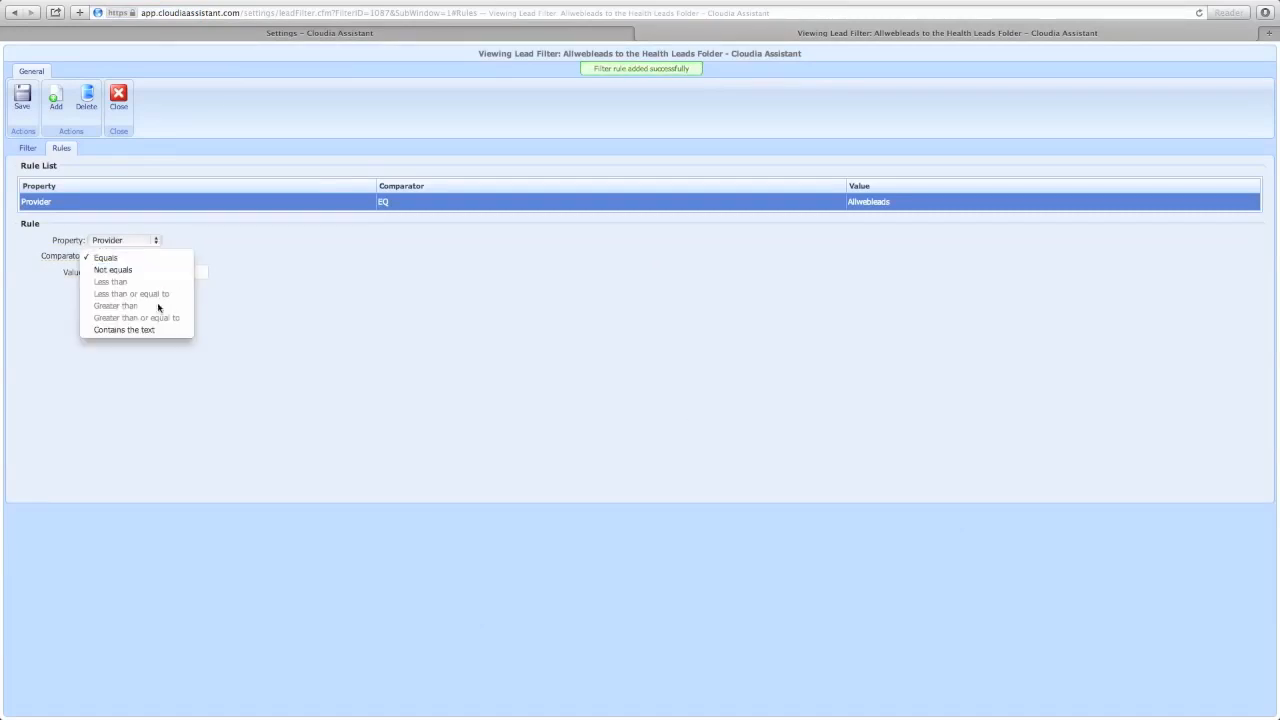
{"action": "left_click", "coordinate": [160, 330]}
{"action": "left_click_drag", "start_coordinate": [140, 272], "coordinate": [112, 272]}
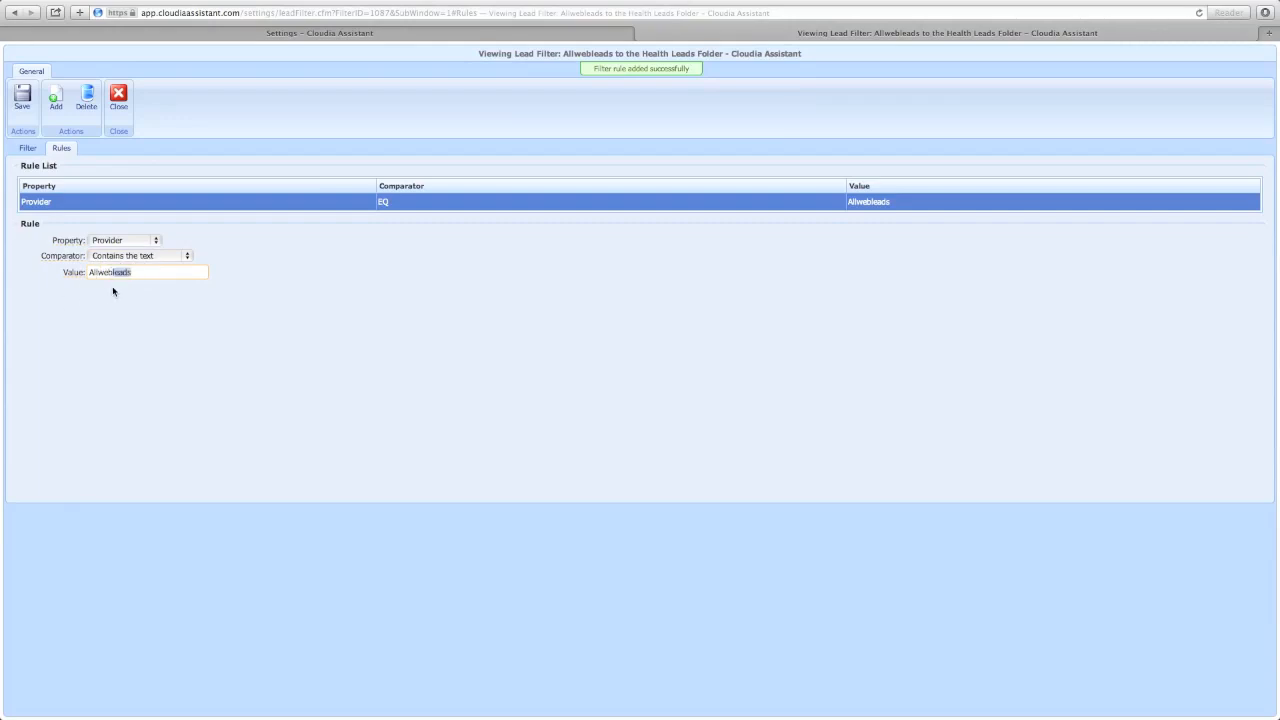
{"action": "left_click", "coordinate": [137, 272]}
{"action": "key", "text": "BackSpace"}
{"action": "key", "text": "BackSpace"}
{"action": "key", "text": "BackSpace"}
{"action": "key", "text": "BackSpace"}
{"action": "key", "text": "BackSpace"}
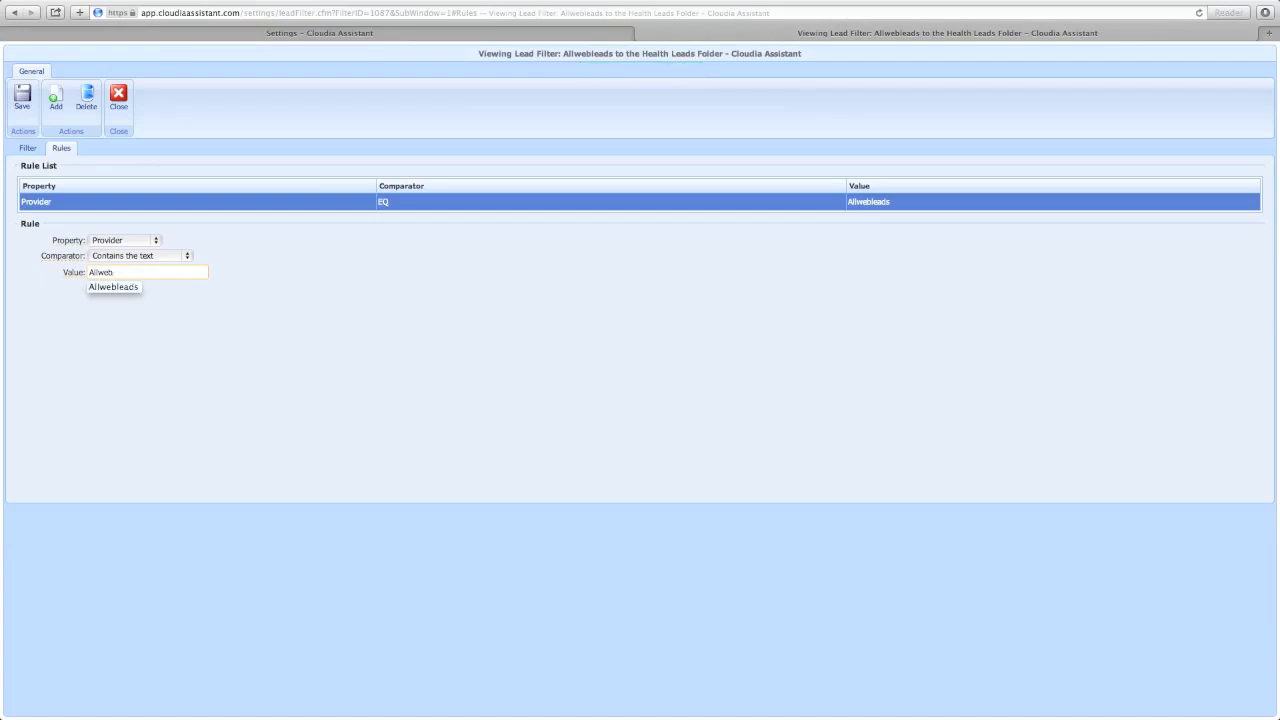
Step: Restore the rule's value to Allwebleads and its comparator to Equals
{"action": "left_click", "coordinate": [109, 289]}
{"action": "left_click", "coordinate": [187, 255]}
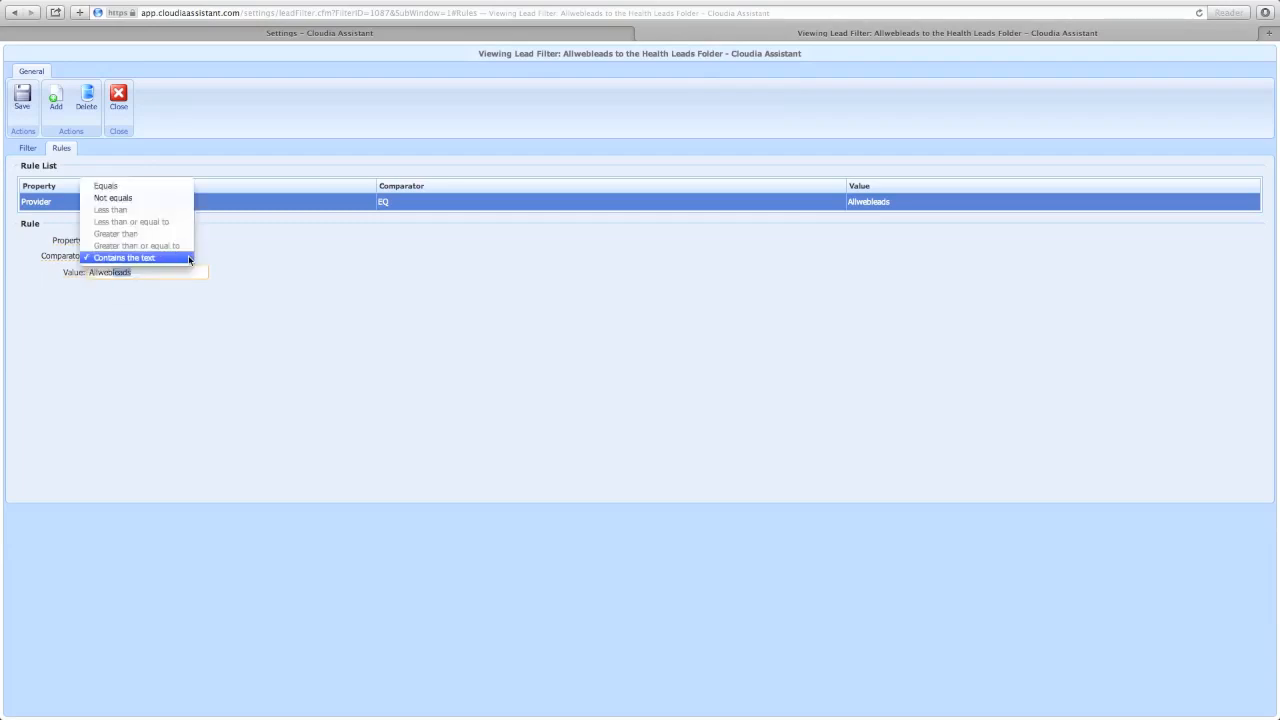
{"action": "left_click", "coordinate": [120, 188]}
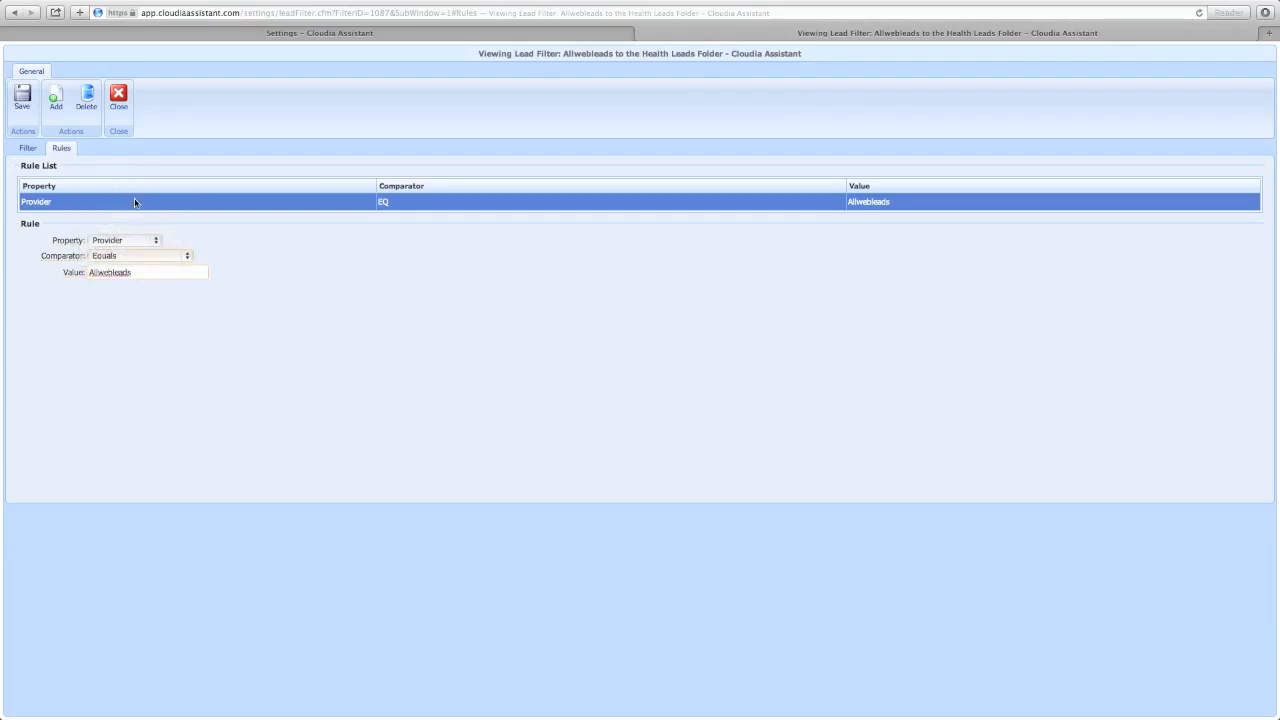
Step: Save the Provider rule and review the filter's target folder together with its rule list
{"action": "left_click", "coordinate": [30, 102]}
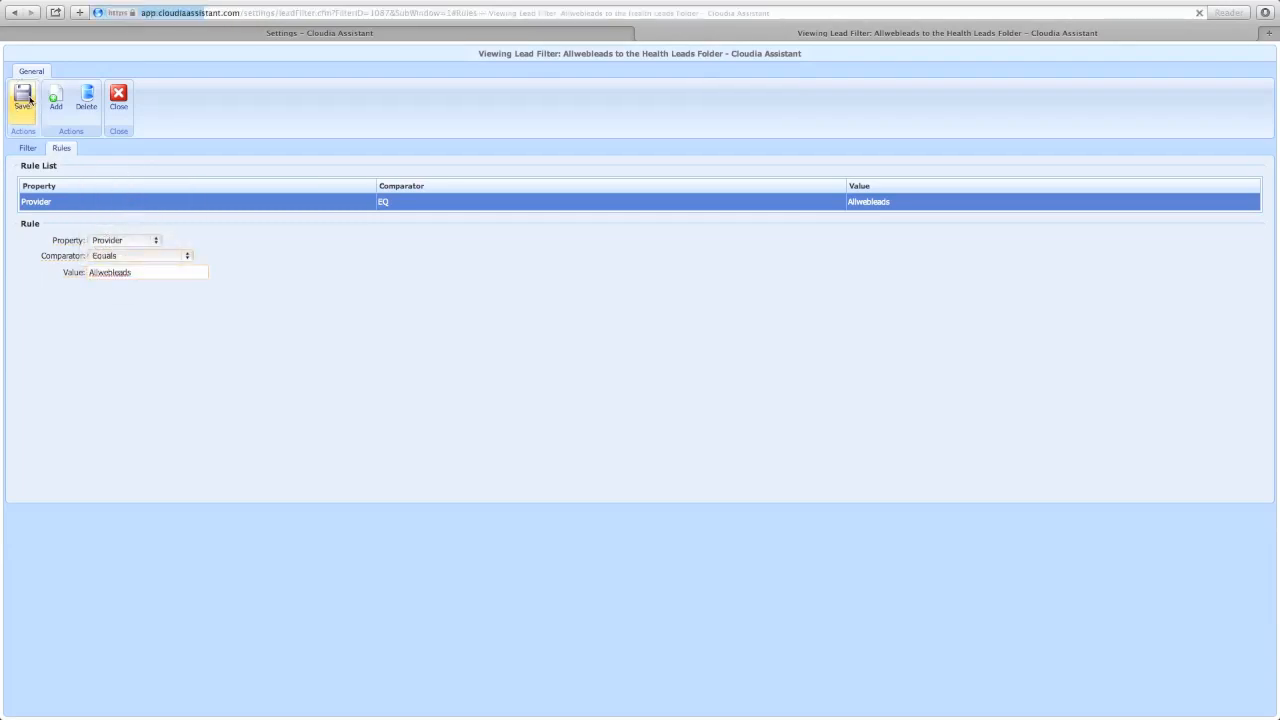
{"action": "left_click", "coordinate": [36, 152]}
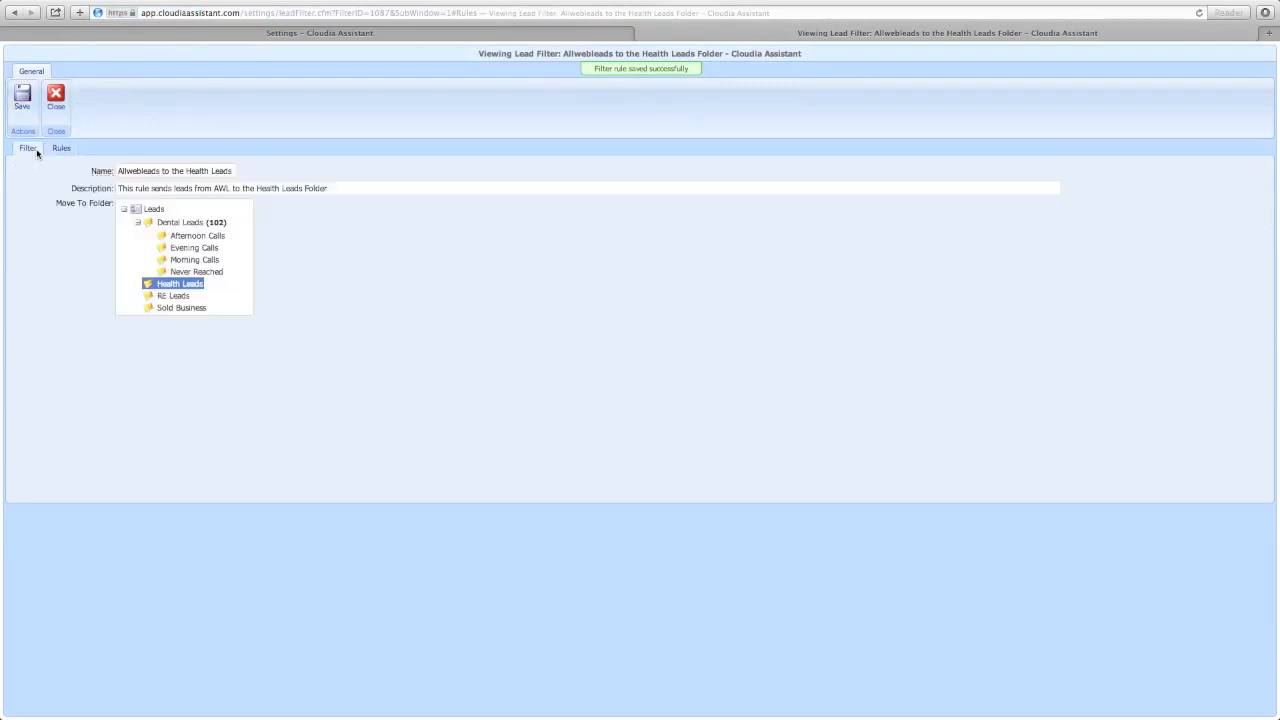
{"action": "left_click", "coordinate": [60, 150]}
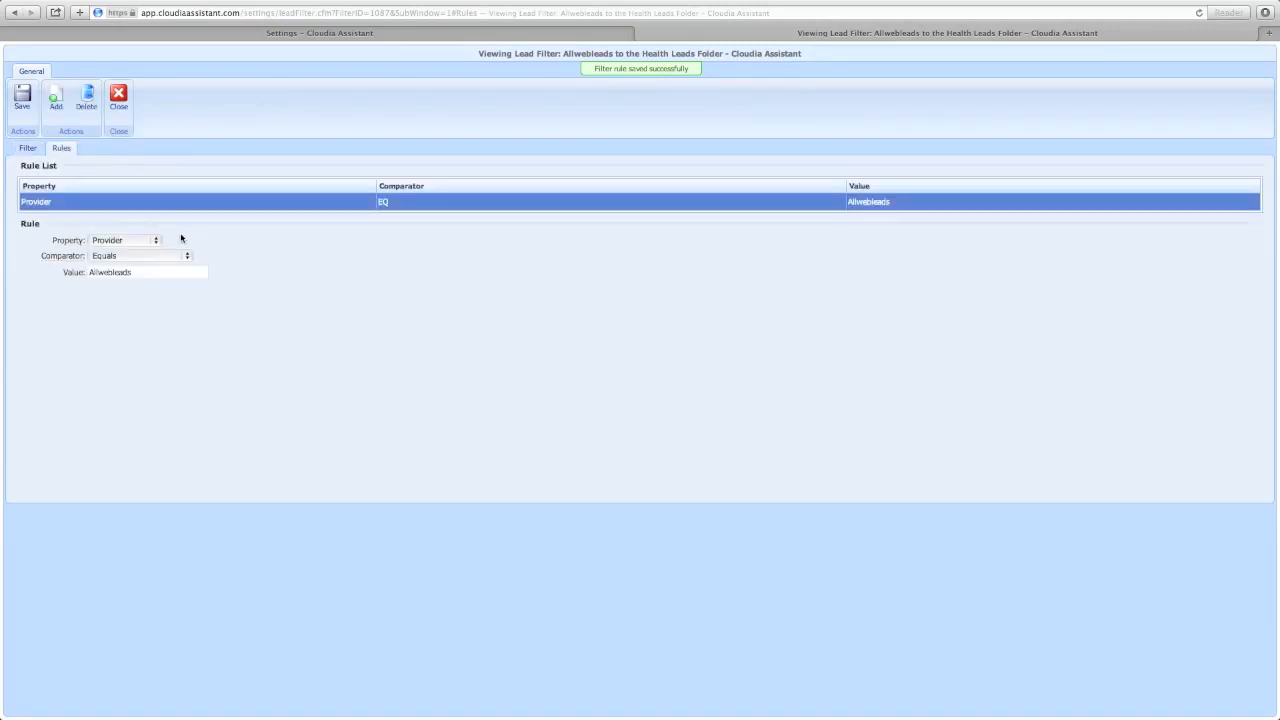
{"action": "left_click", "coordinate": [32, 154]}
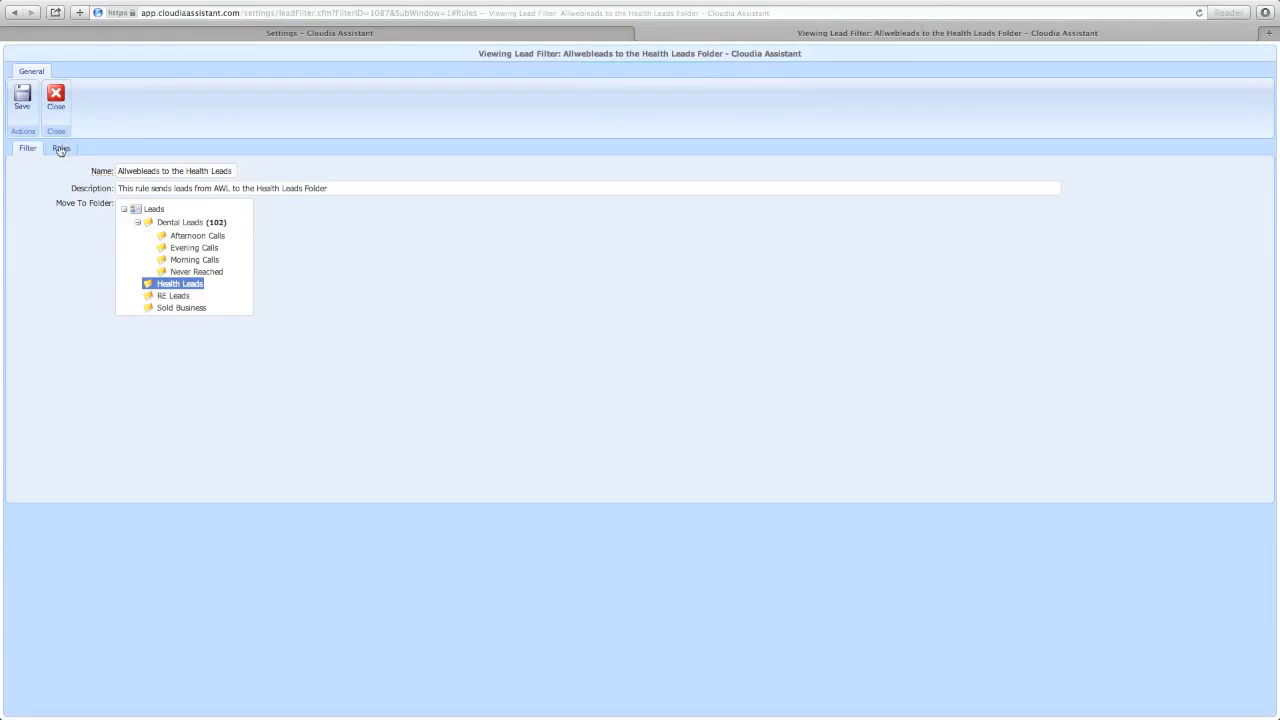
{"action": "left_click", "coordinate": [60, 149]}
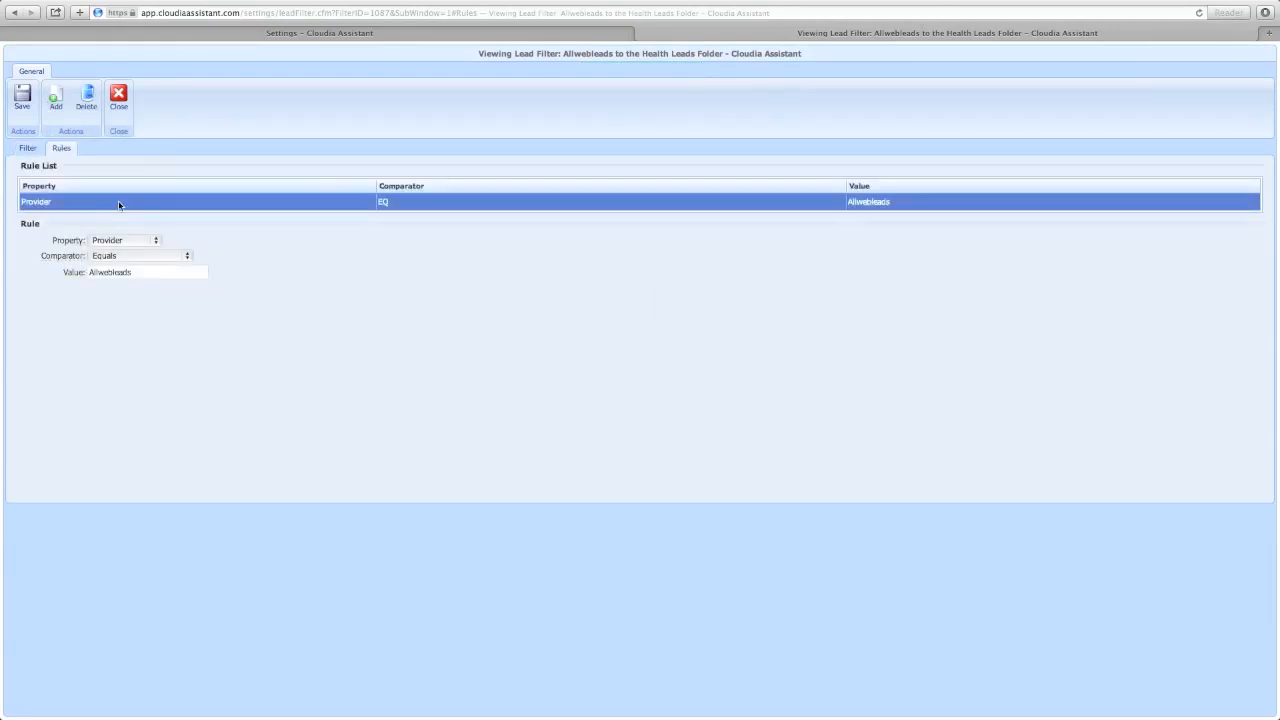
Step: Add a rule with property State, comparator Equals and value TX, and recheck the filter's target folder
{"action": "left_click", "coordinate": [55, 98]}
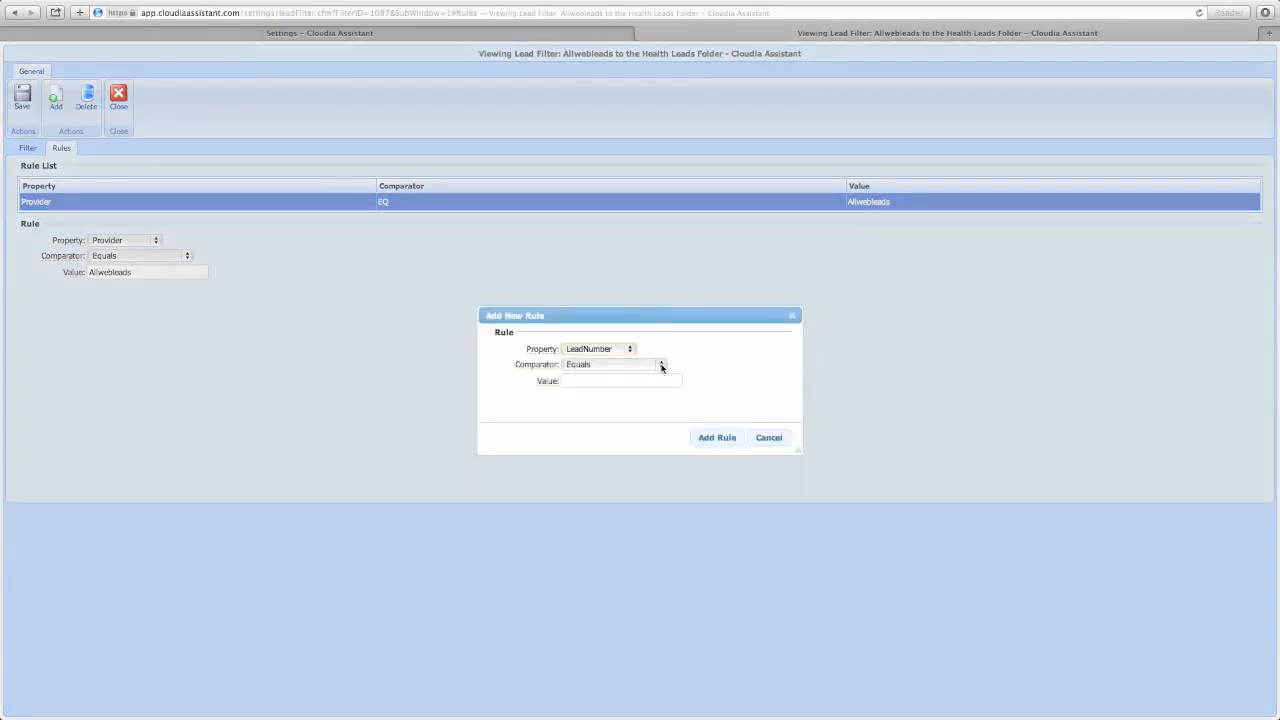
{"action": "left_click", "coordinate": [630, 349]}
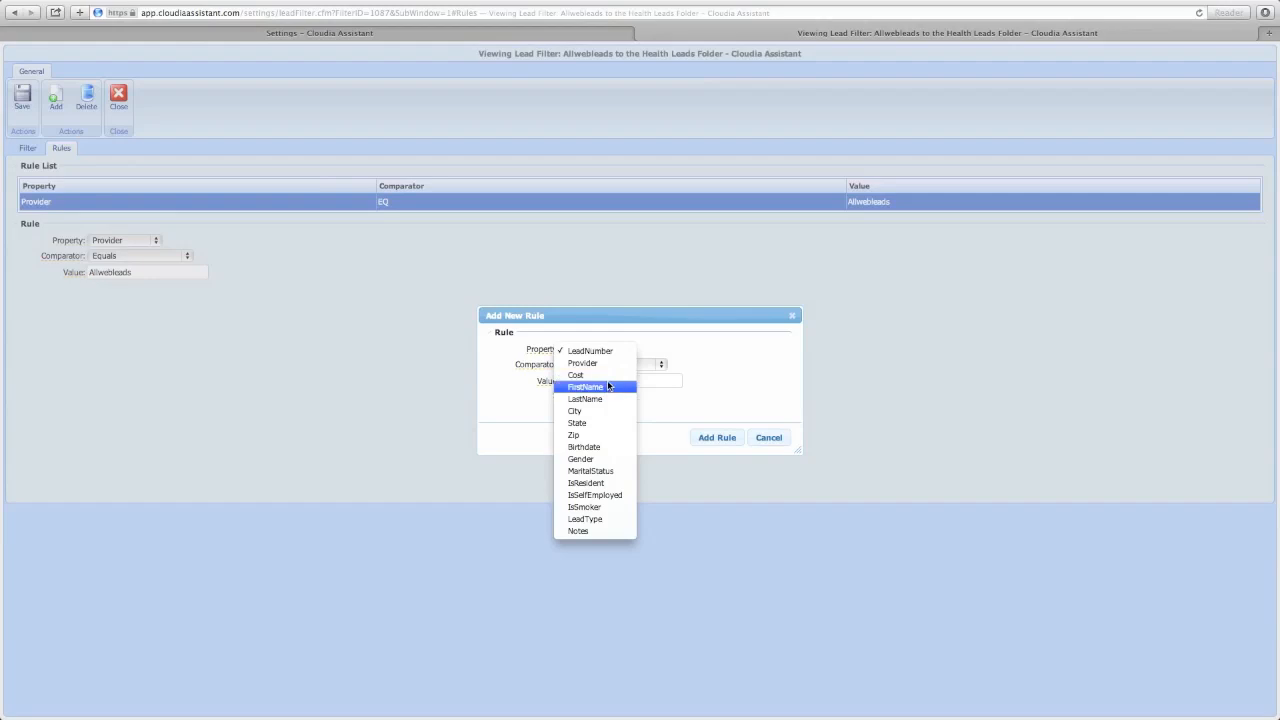
{"action": "left_click", "coordinate": [586, 422]}
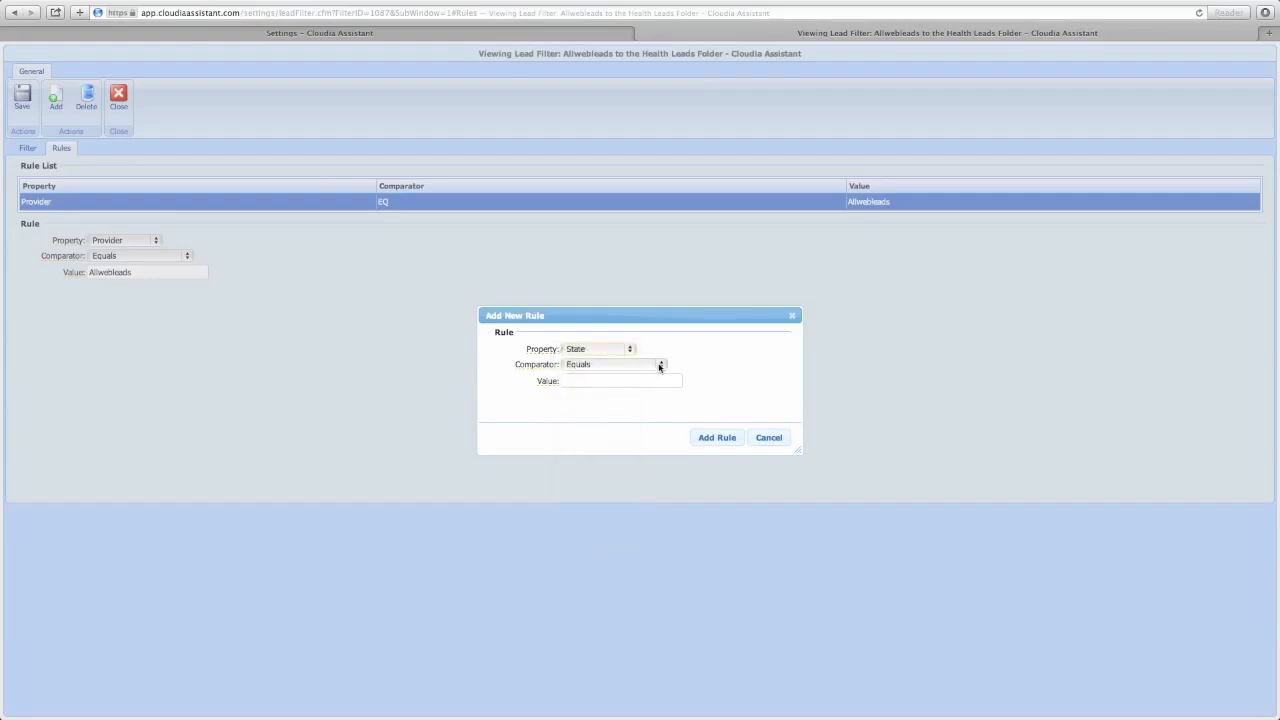
{"action": "left_click", "coordinate": [642, 380]}
{"action": "type", "text": "TX"}
{"action": "left_click", "coordinate": [724, 439]}
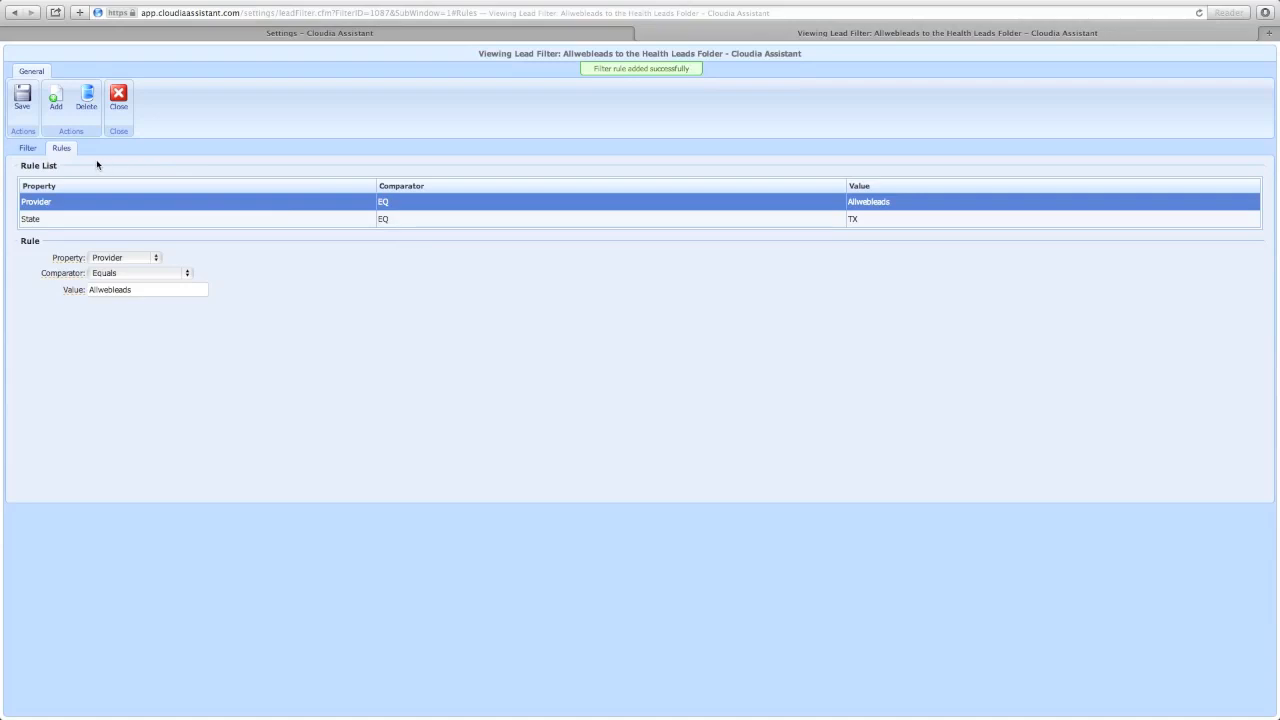
{"action": "left_click", "coordinate": [30, 150]}
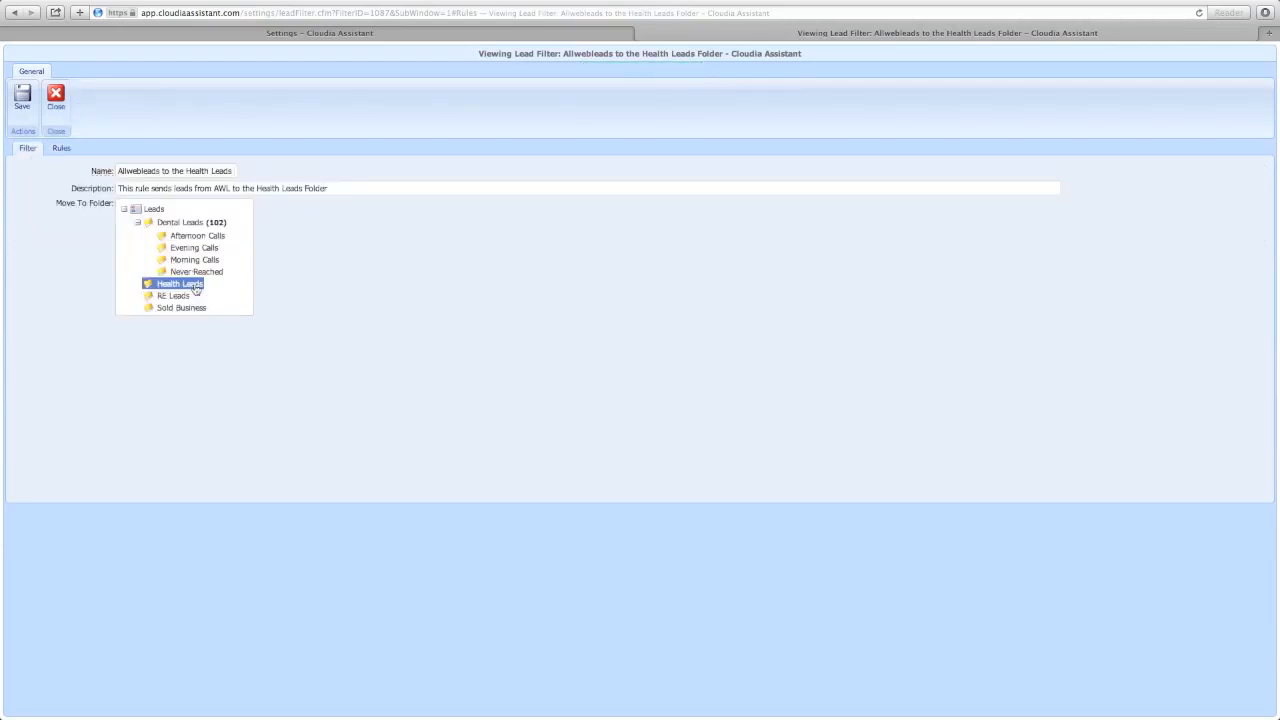
{"action": "left_click", "coordinate": [61, 148]}
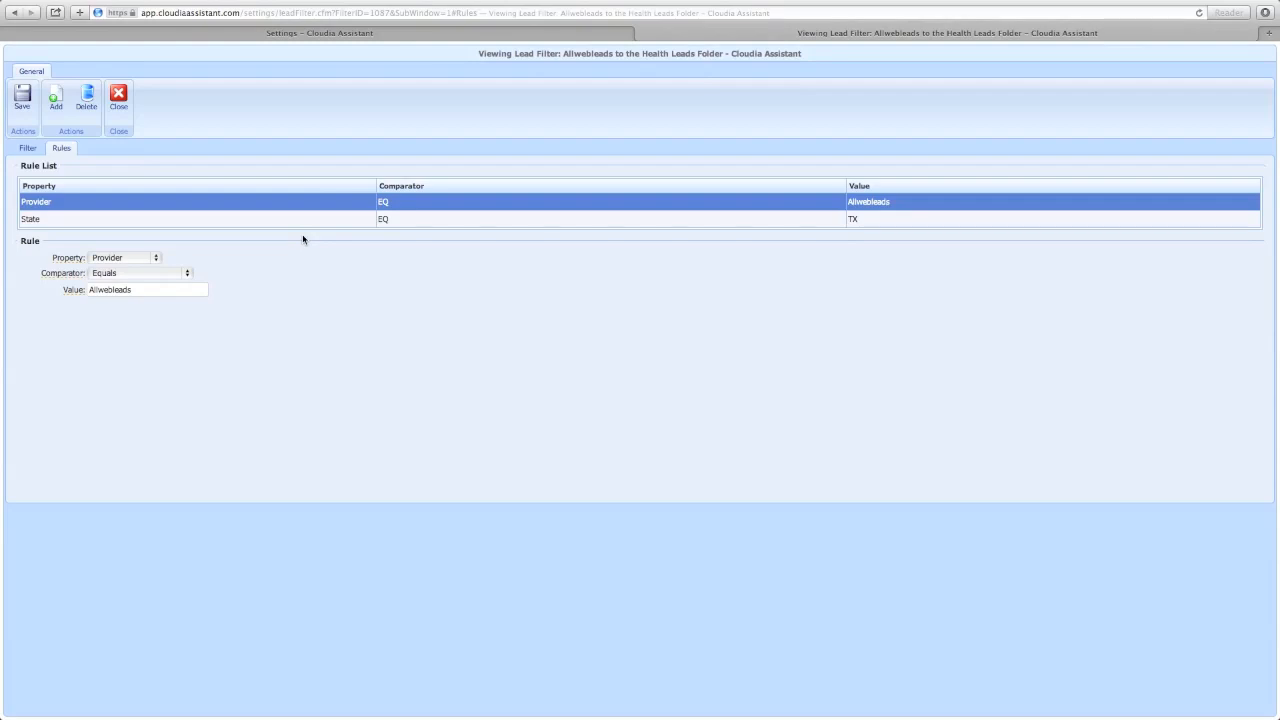
Step: Look at the TX rule and add another rule with property State, comparator Equals and value AL
{"action": "left_click", "coordinate": [242, 224]}
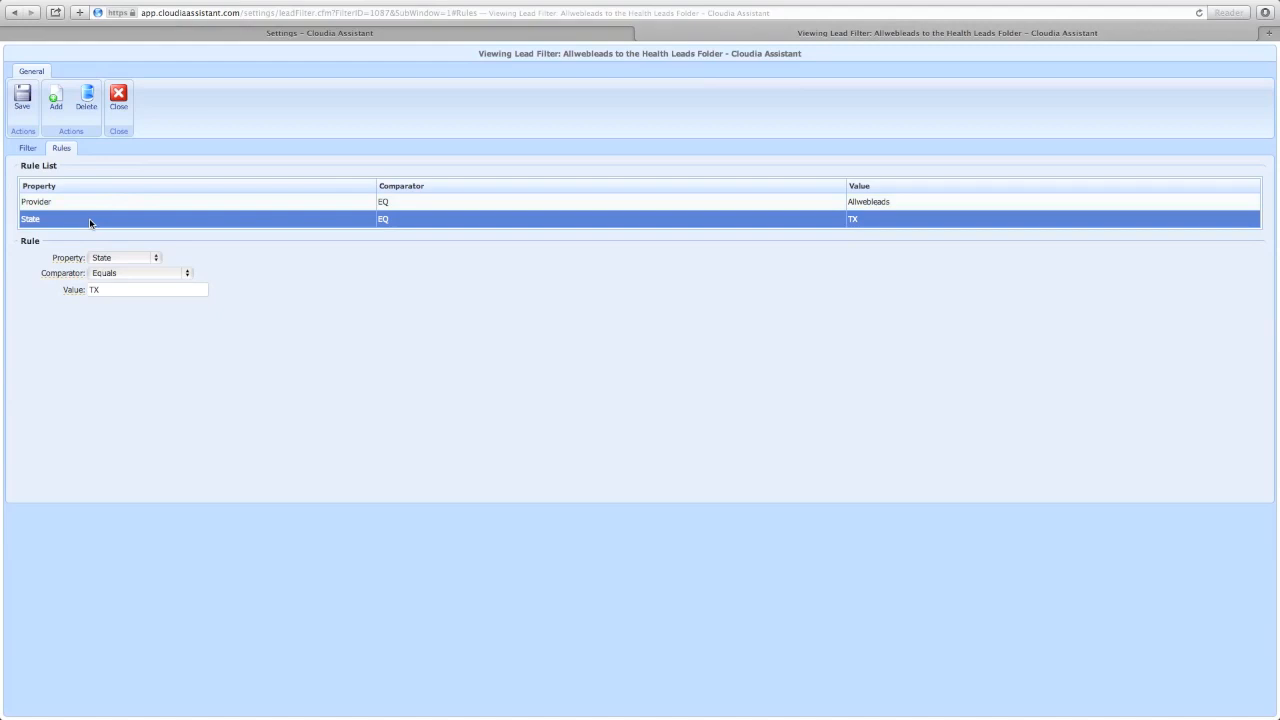
{"action": "left_click", "coordinate": [56, 97]}
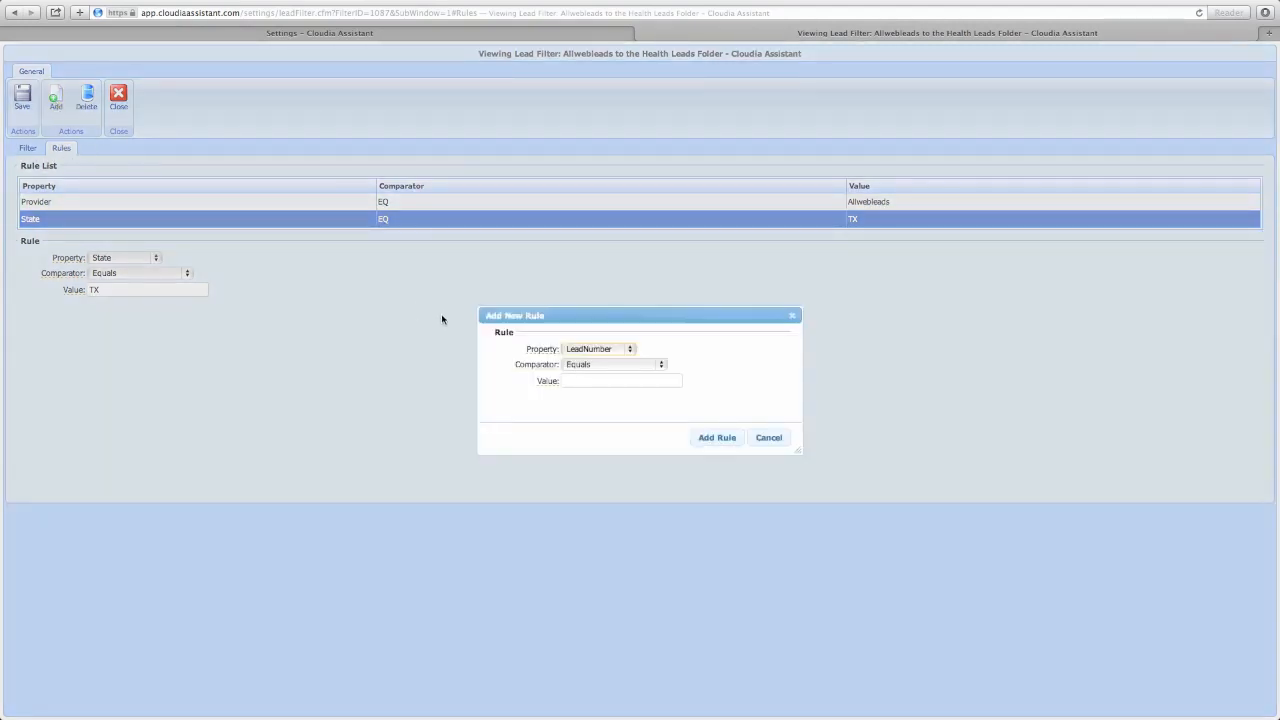
{"action": "left_click", "coordinate": [631, 352]}
{"action": "left_click", "coordinate": [594, 414]}
{"action": "left_click", "coordinate": [634, 352]}
{"action": "left_click", "coordinate": [608, 366]}
{"action": "left_click", "coordinate": [622, 379]}
{"action": "type", "text": "AL"}
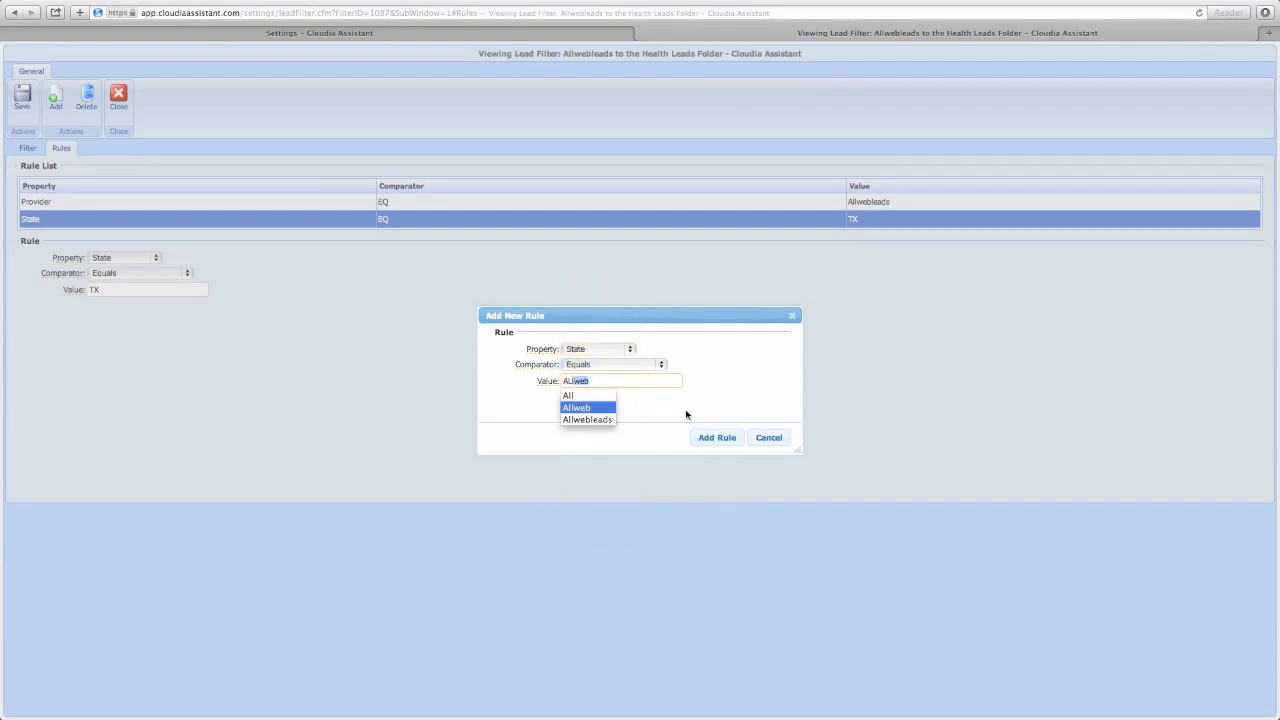
{"action": "key", "text": "BackSpace"}
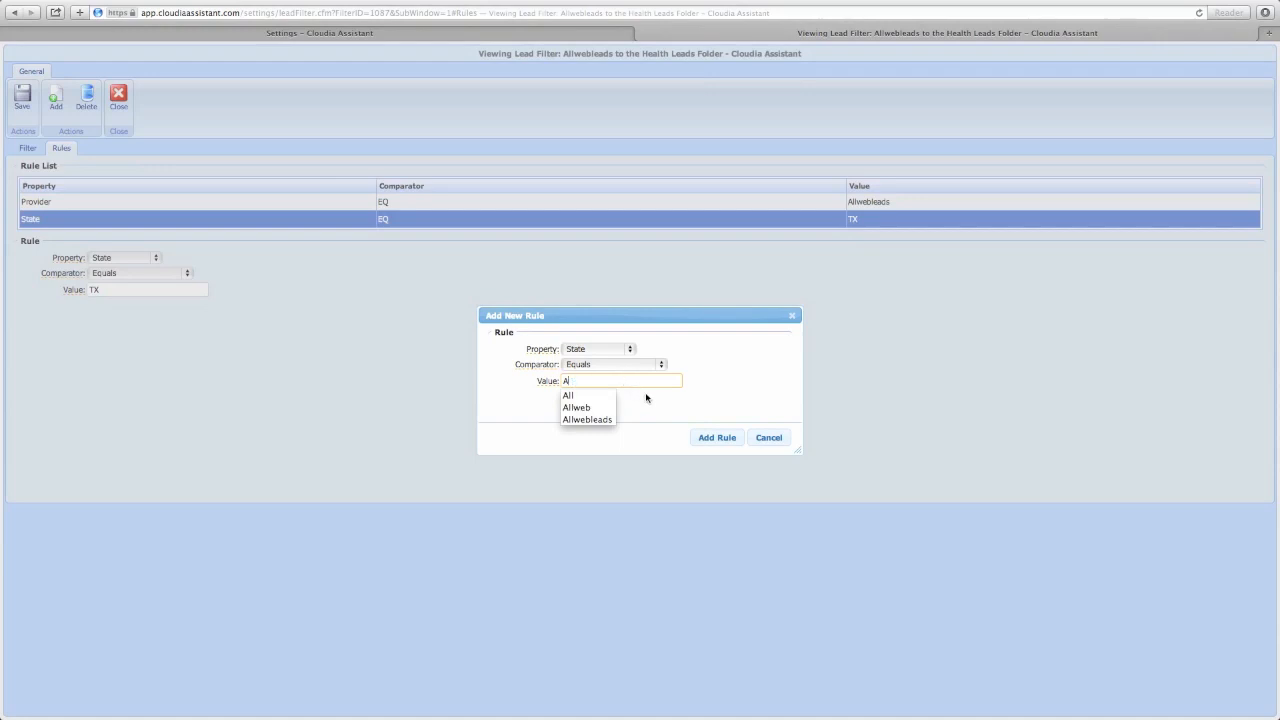
{"action": "type", "text": "l"}
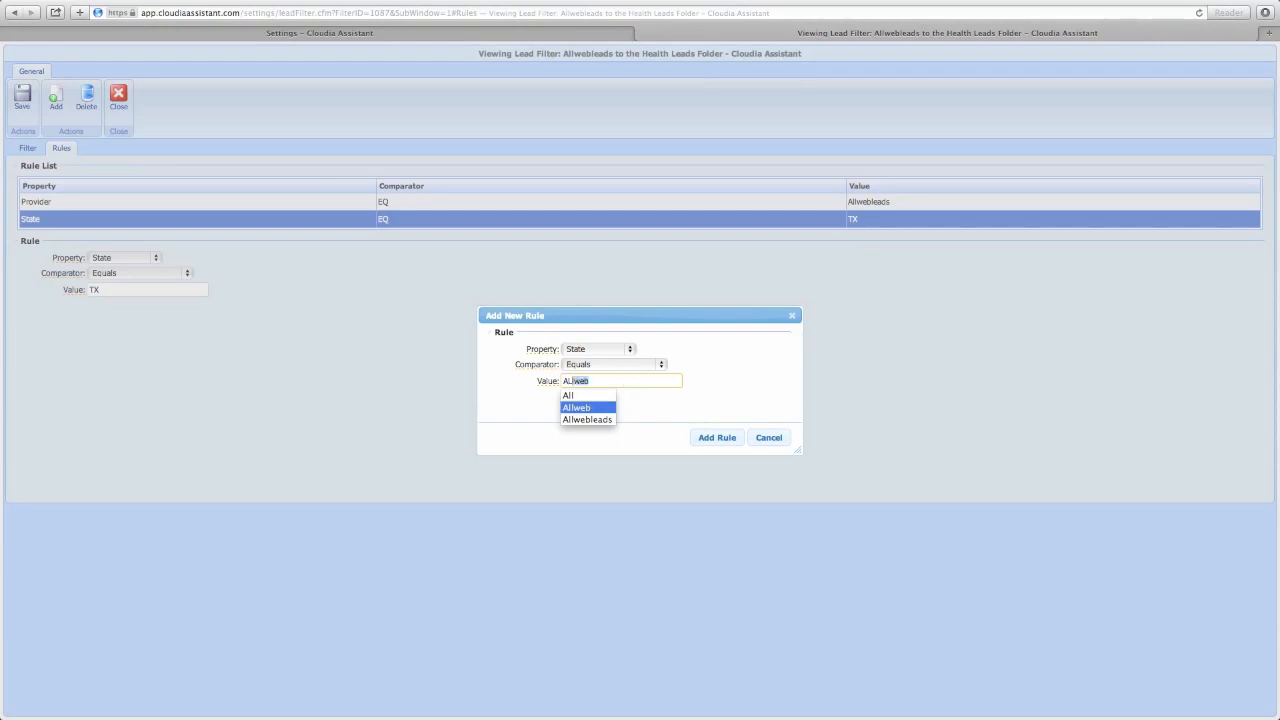
{"action": "key", "text": "BackSpace"}
{"action": "left_click", "coordinate": [710, 437]}
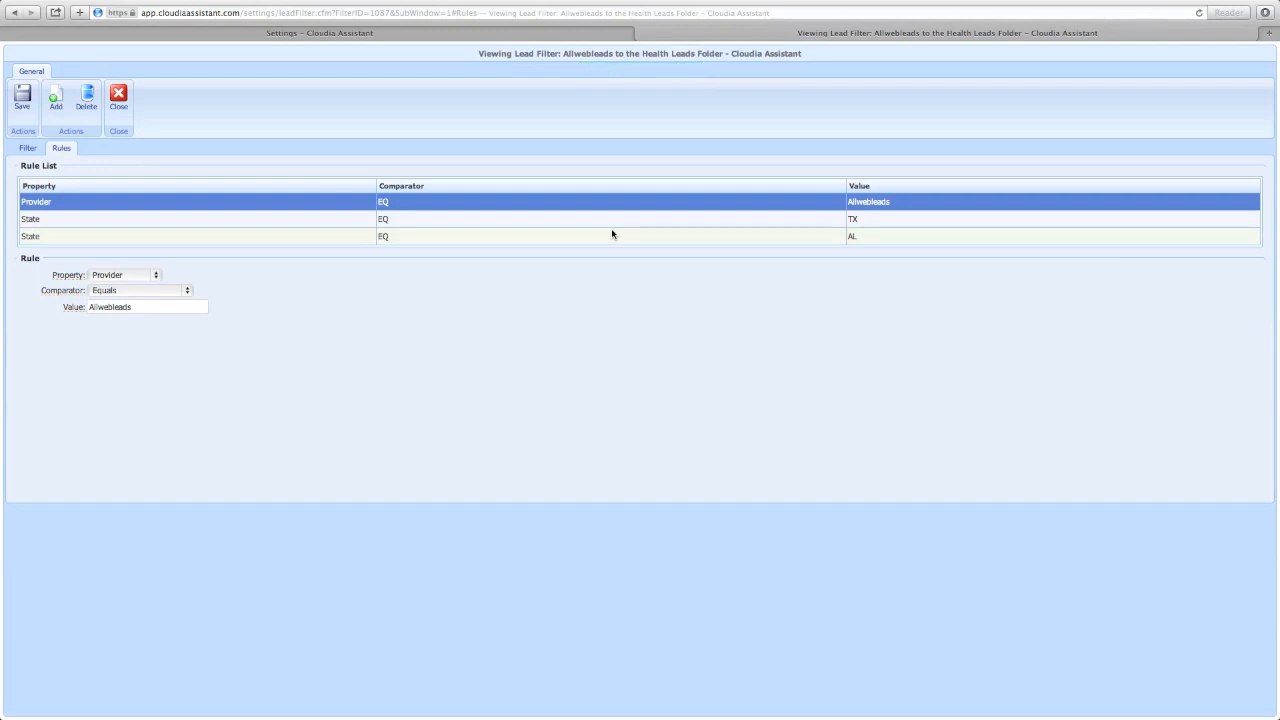
Step: Delete the State rules for AL and TX from the filter, confirming each deletion
{"action": "left_click", "coordinate": [339, 238]}
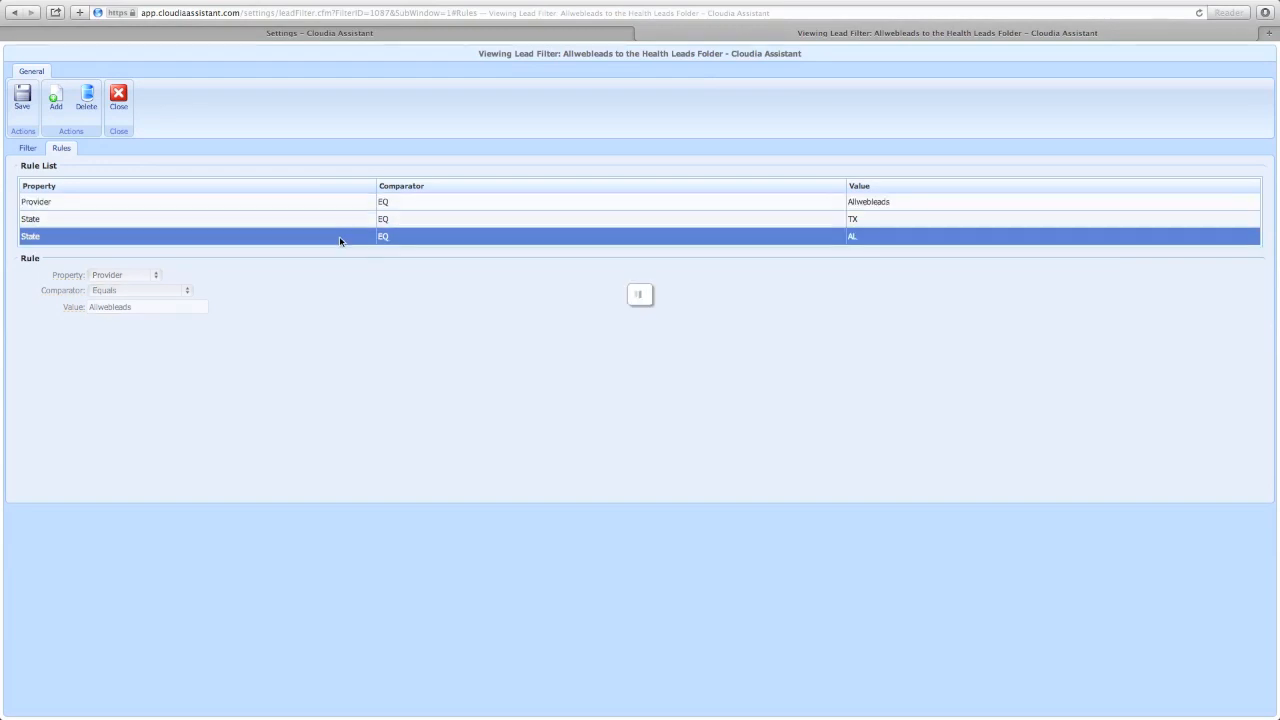
{"action": "left_click", "coordinate": [87, 97]}
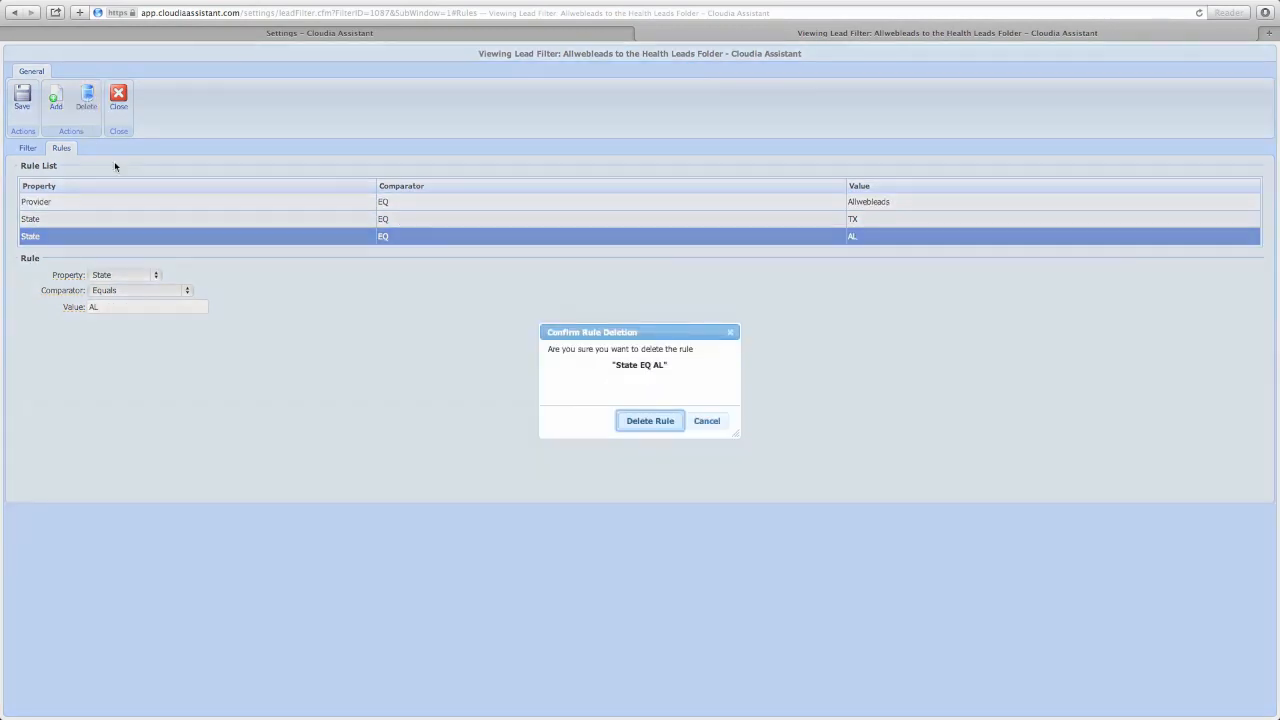
{"action": "left_click", "coordinate": [664, 420]}
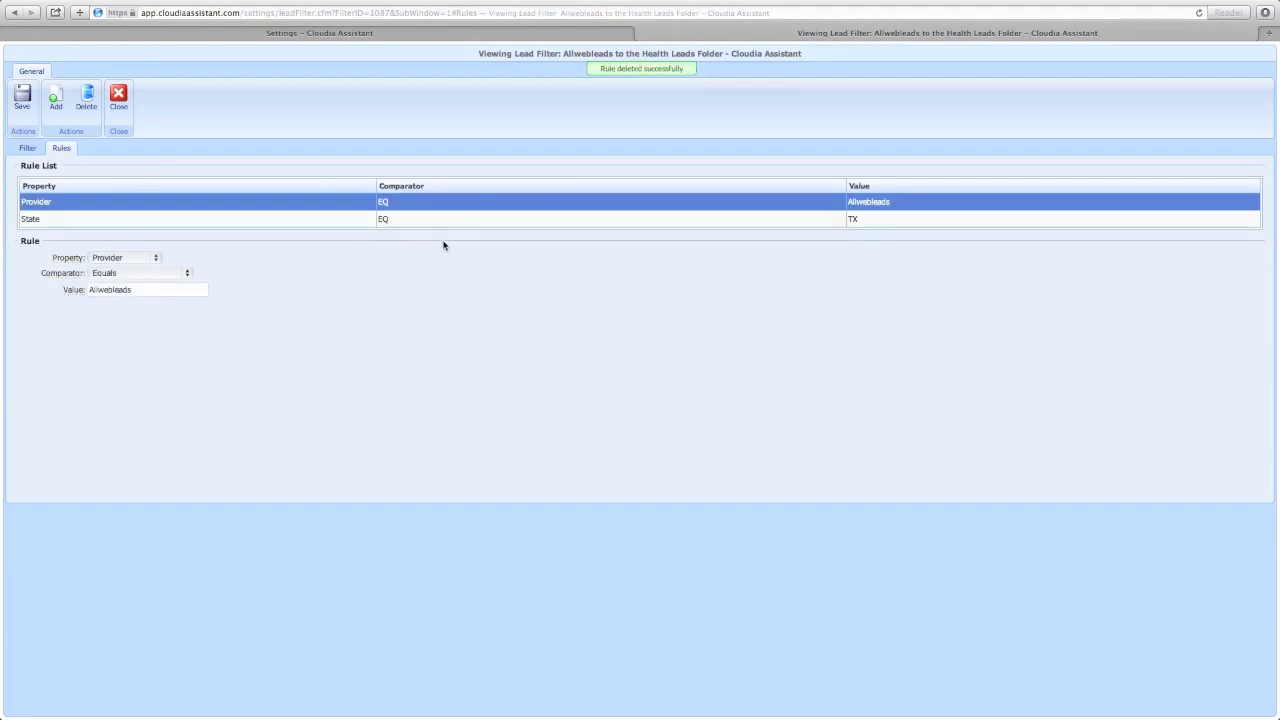
{"action": "left_click", "coordinate": [383, 220]}
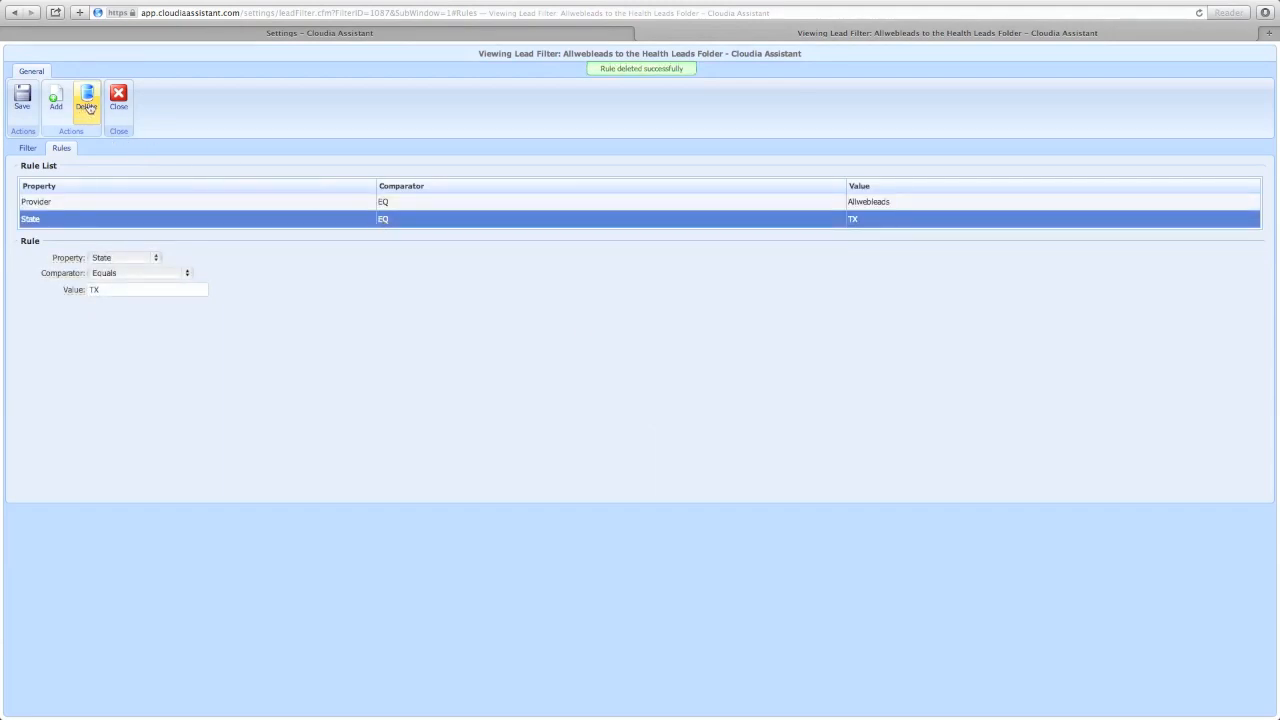
{"action": "left_click", "coordinate": [89, 107]}
{"action": "left_click", "coordinate": [624, 424]}
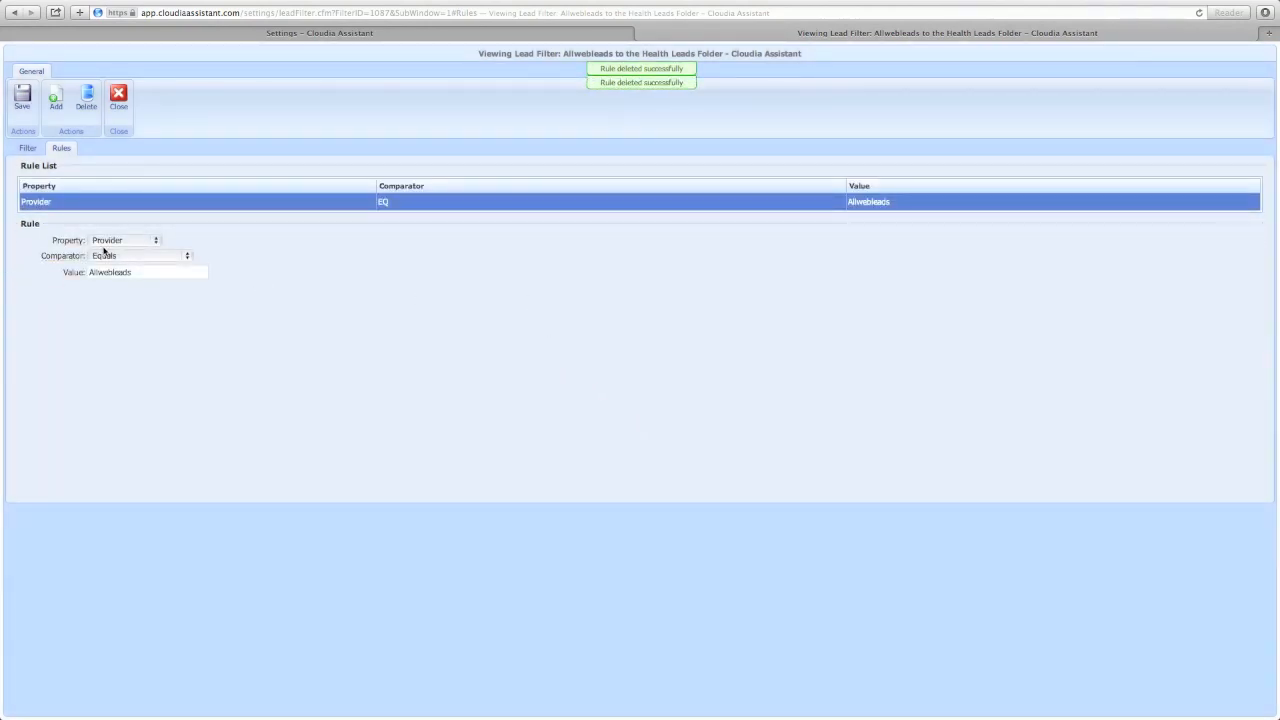
Step: Save the filter with the Health Leads target folder and close its window
{"action": "left_click", "coordinate": [28, 149]}
{"action": "left_click", "coordinate": [22, 95]}
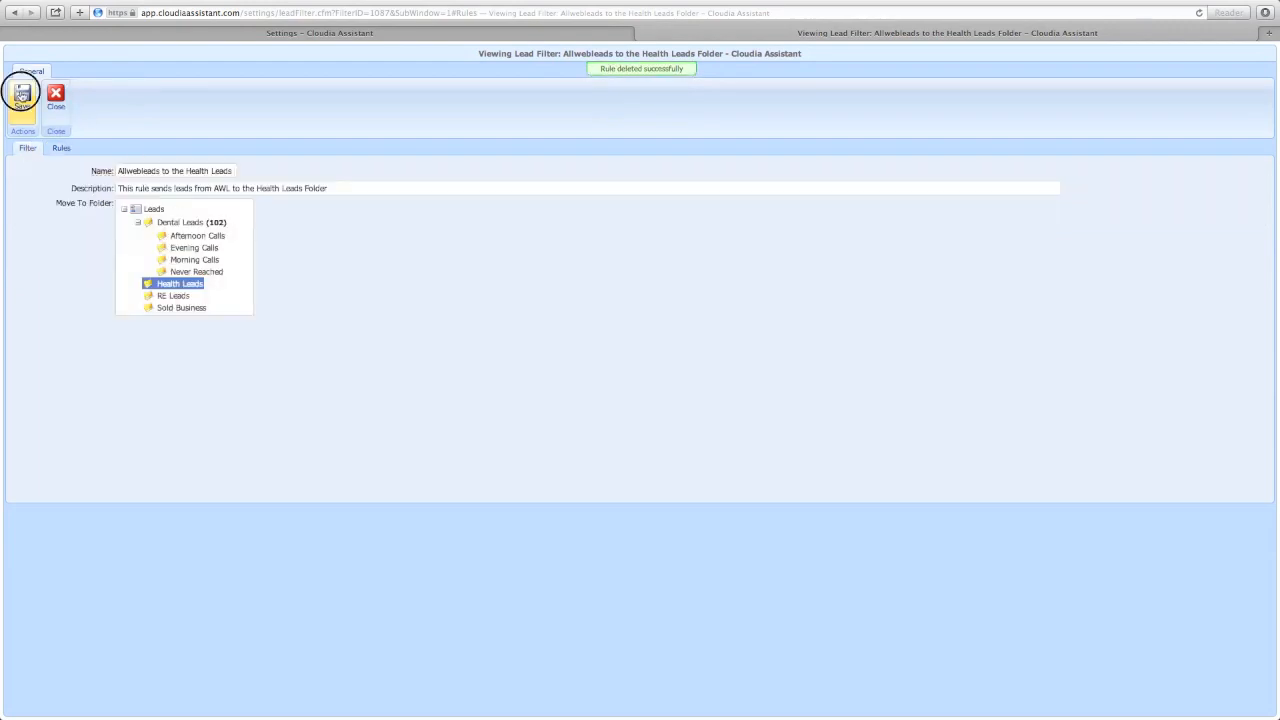
{"action": "left_click", "coordinate": [56, 97]}
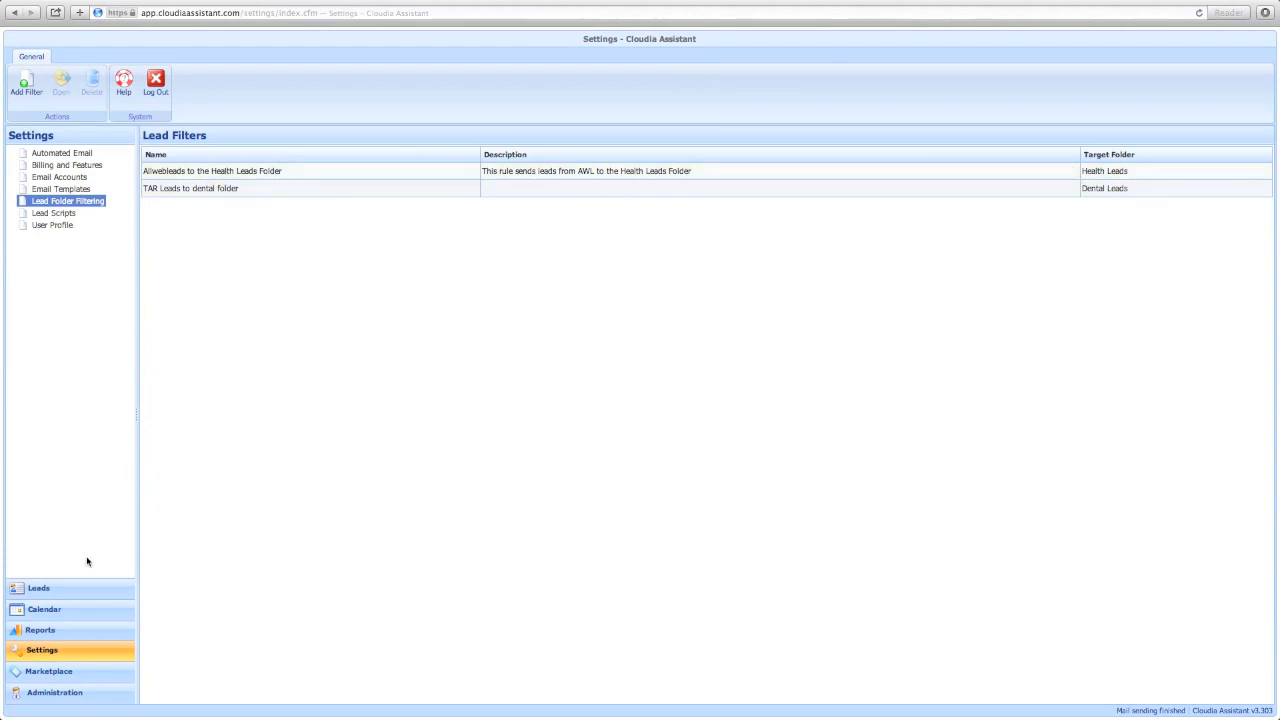
Step: Go to the Leads section and open the Health Leads folder
{"action": "left_click", "coordinate": [96, 589]}
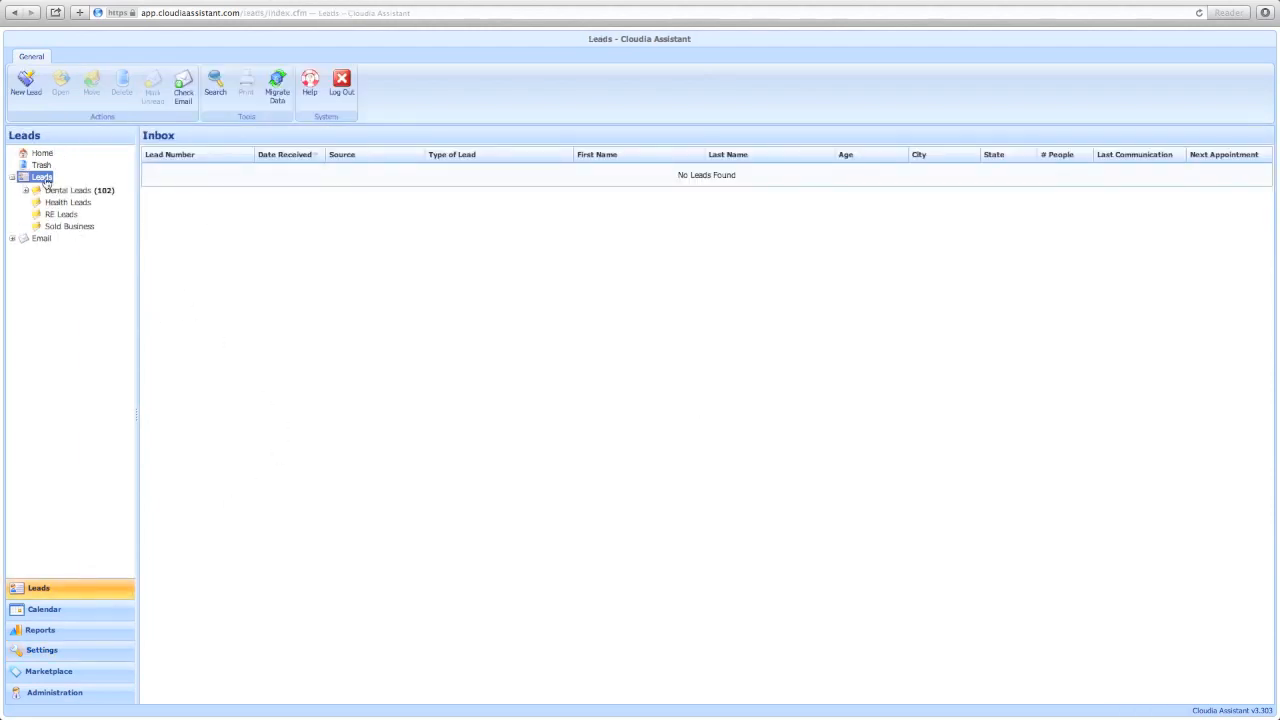
{"action": "left_click", "coordinate": [66, 204]}
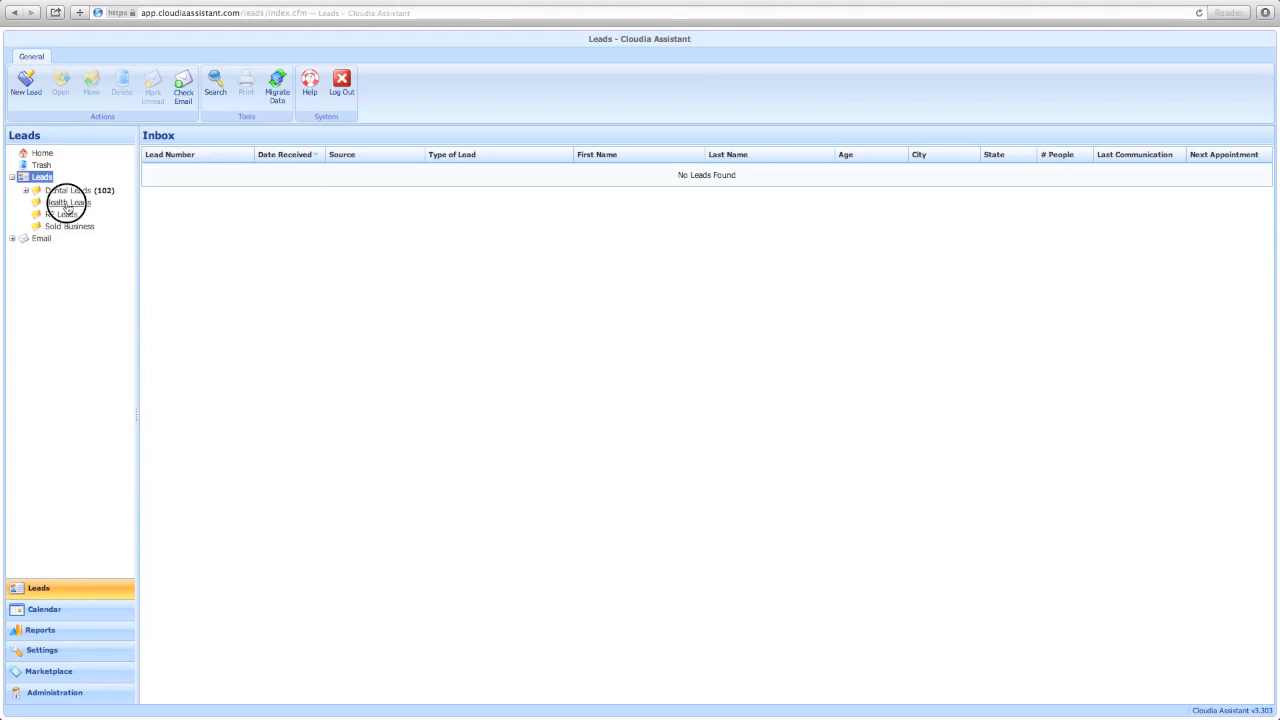